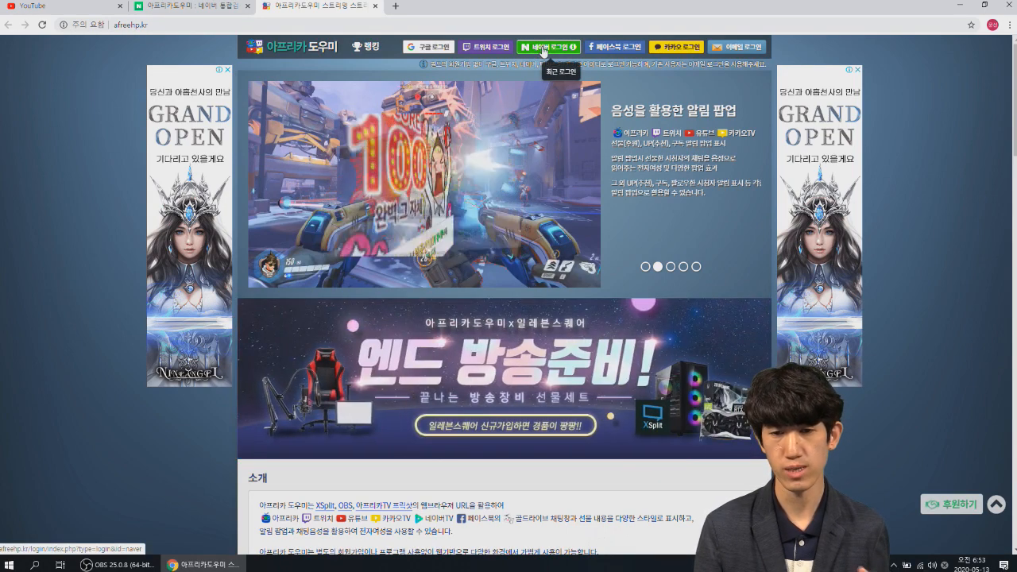
# Step: Log in to 아프리카 도우미 with the Naver account and consent to sharing the requested information
pyautogui.click(544, 48)
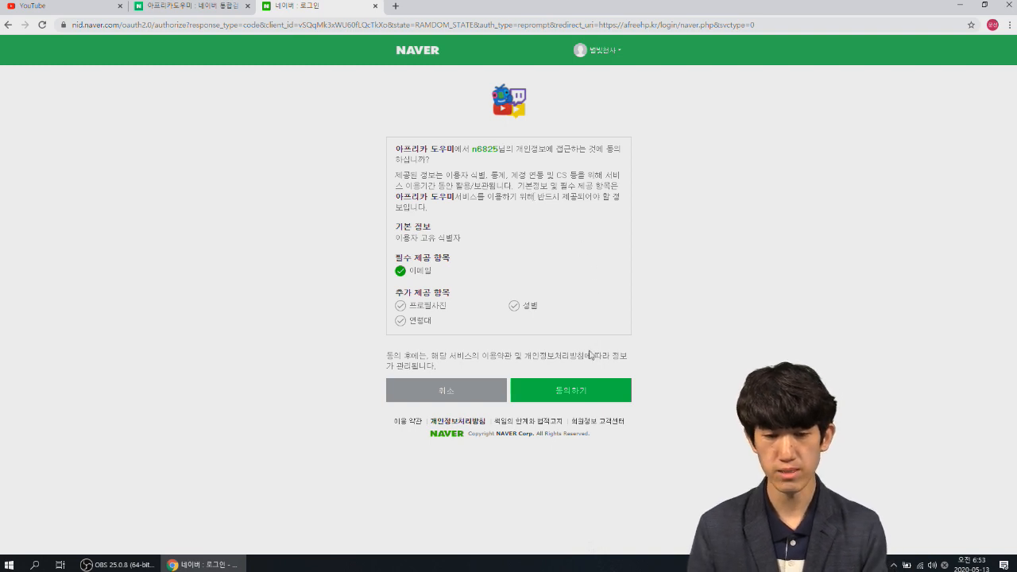
pyautogui.click(589, 391)
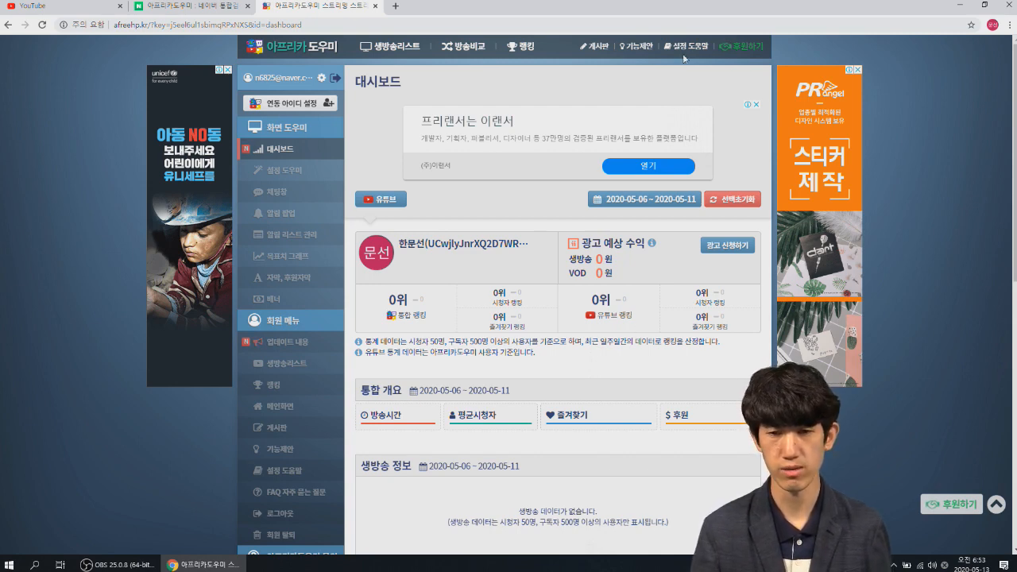
# Step: Link the YouTube channel through the linked ID settings, choosing its Google account and allowing YouTube account access
pyautogui.click(296, 111)
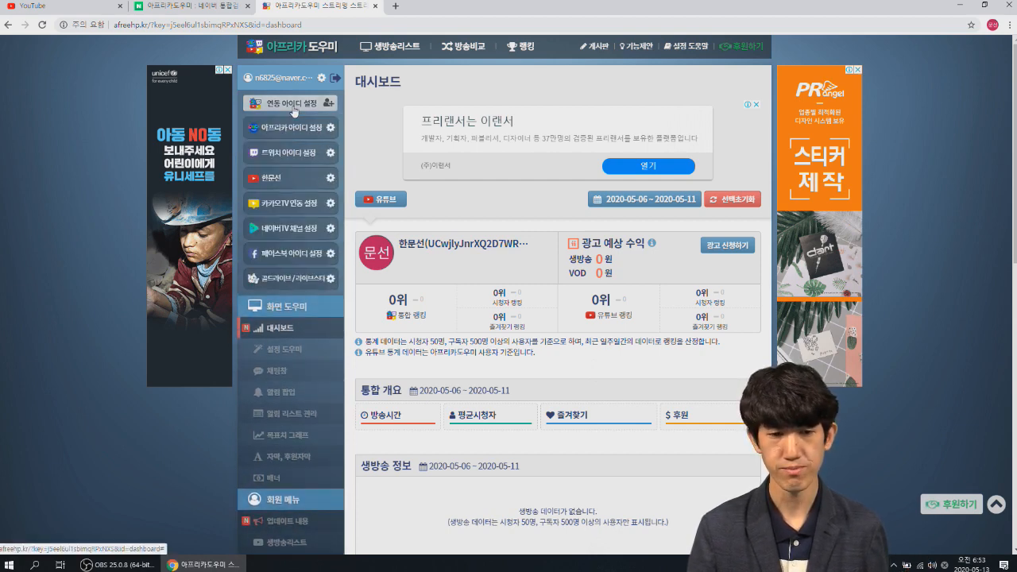
pyautogui.click(269, 187)
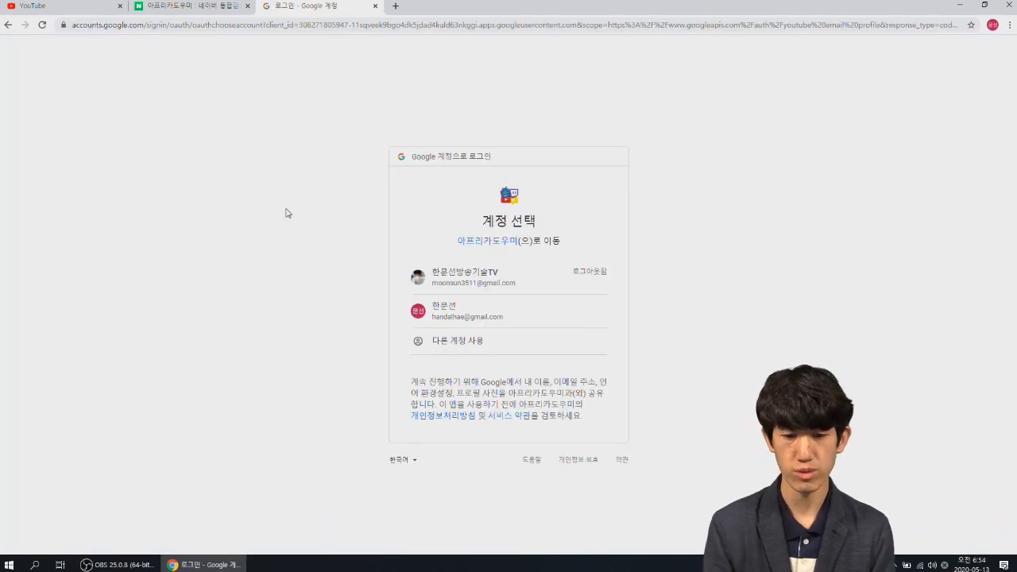
pyautogui.click(460, 319)
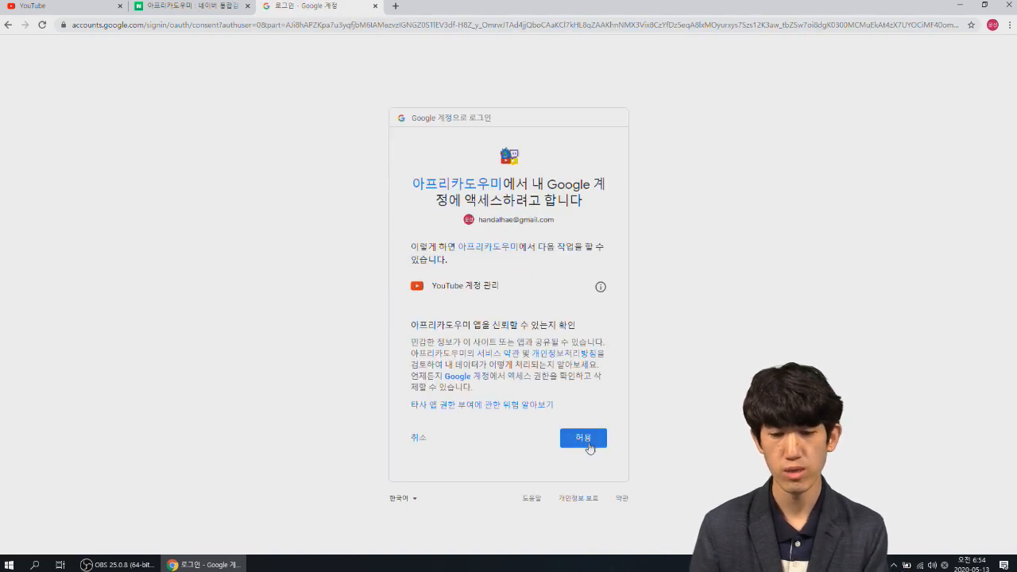
pyautogui.click(585, 439)
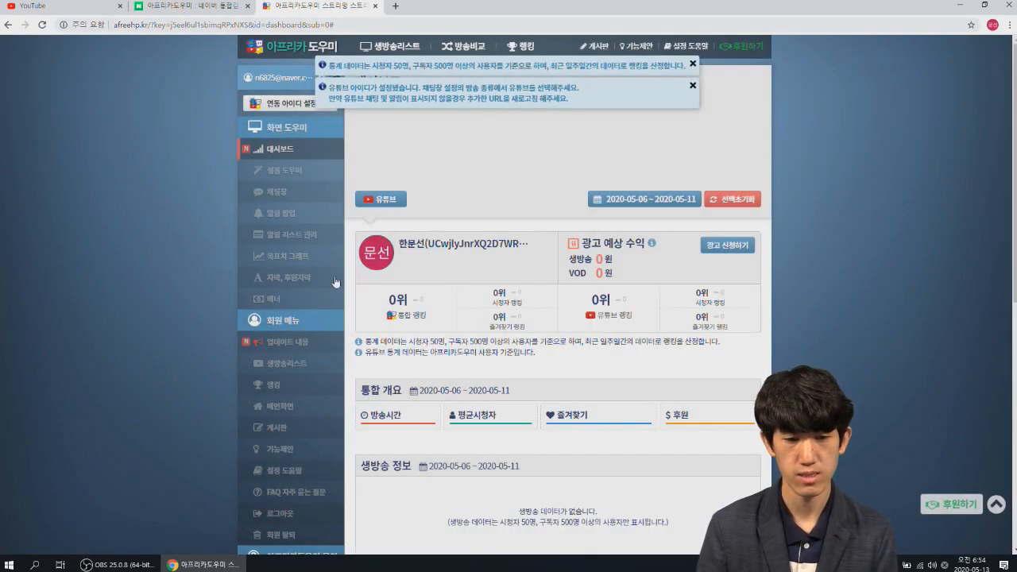
# Step: Review the linked platform IDs and the dashboard, and open the chat window (채팅창) settings
pyautogui.click(291, 107)
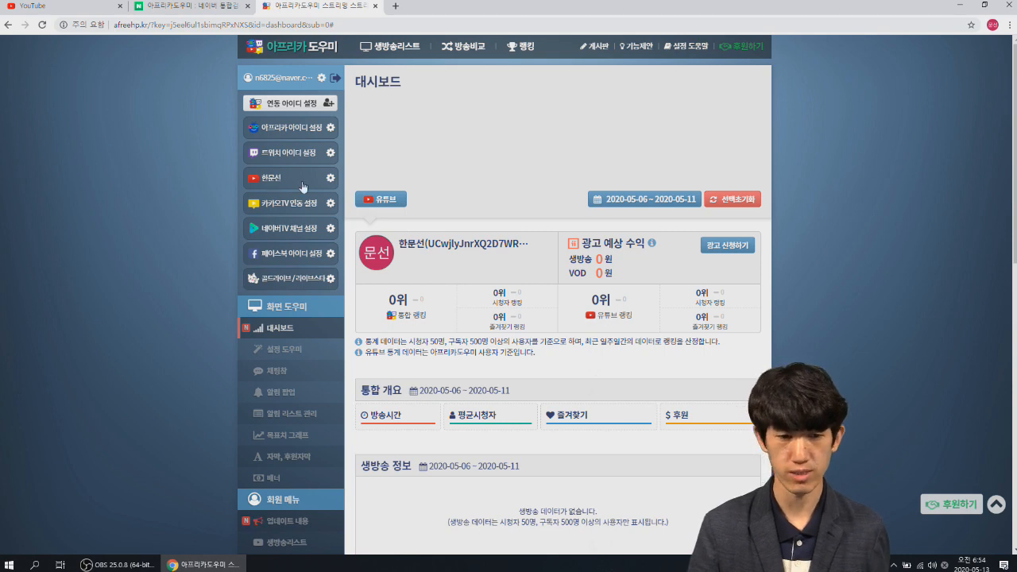
pyautogui.scroll(-1, 294, 333)
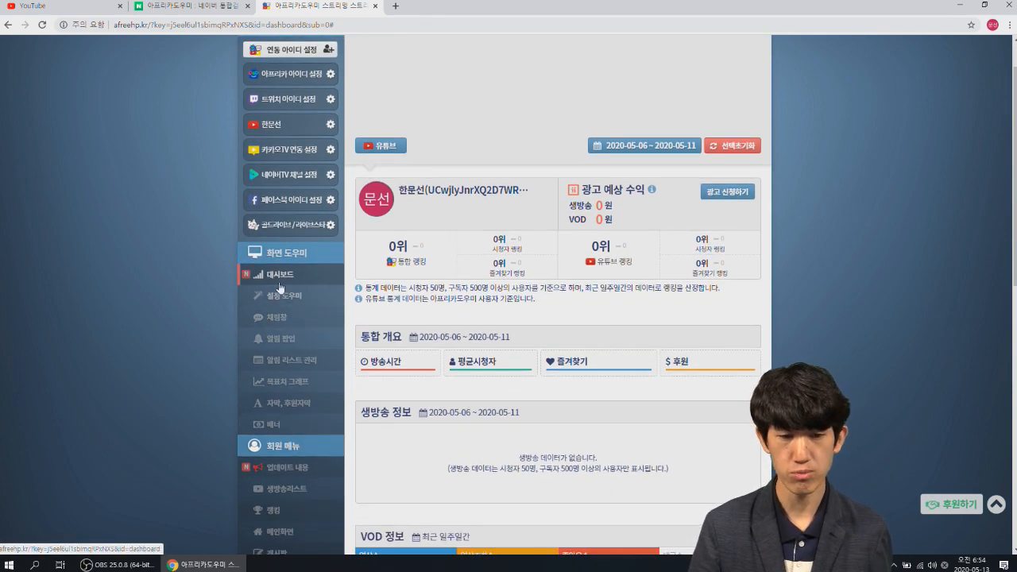
pyautogui.click(284, 276)
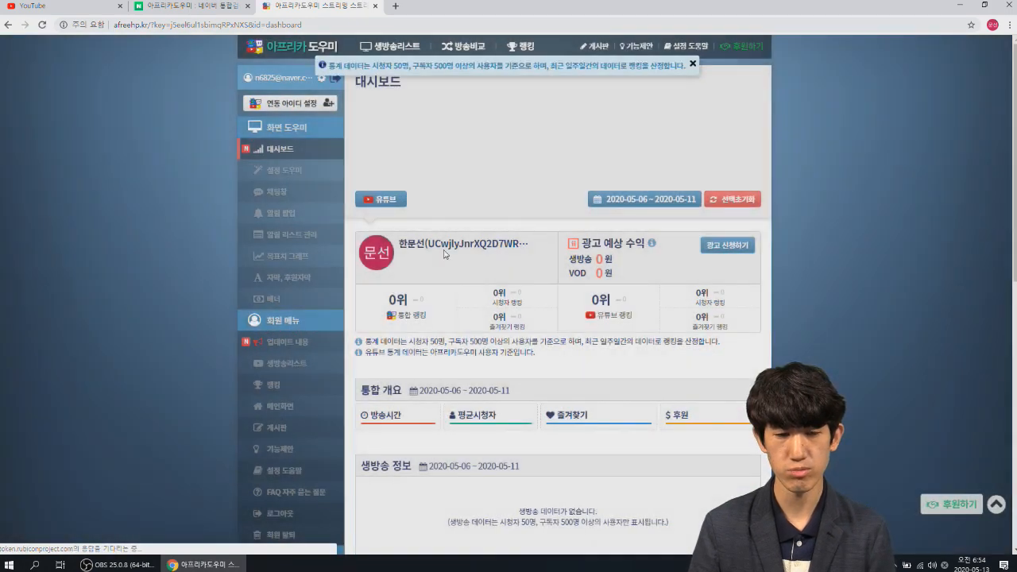
pyautogui.click(279, 197)
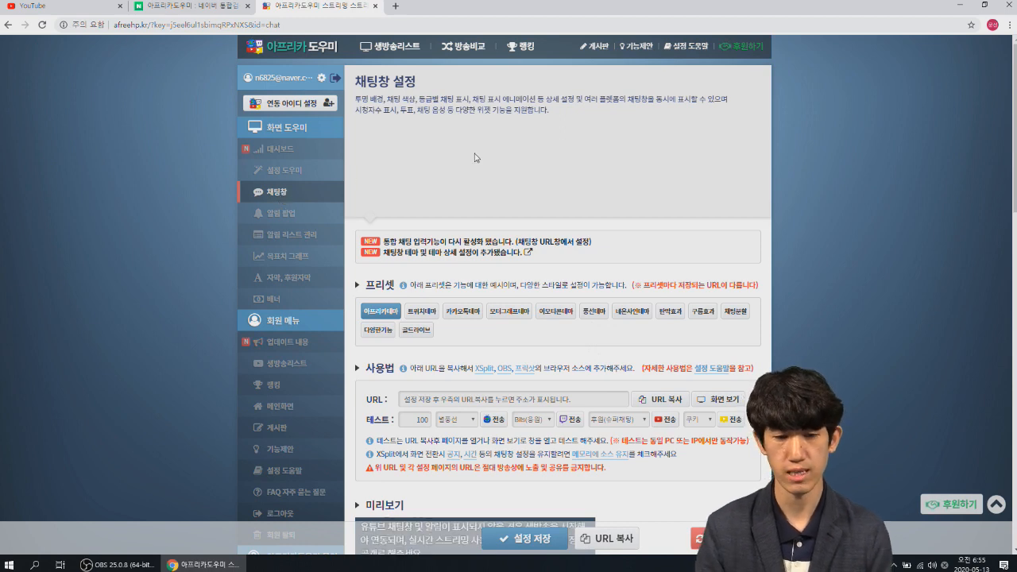
# Step: Preview the Twitch (트위치테마) and balloon (풍선테마) chat window presets
pyautogui.scroll(-2, 445, 174)
pyautogui.scroll(-1, 530, 171)
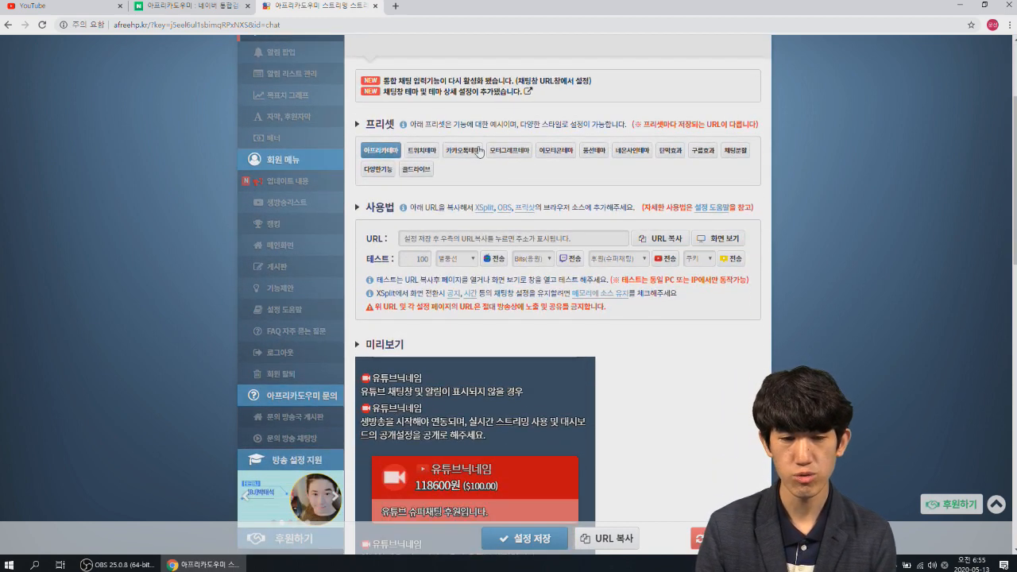
pyautogui.click(410, 156)
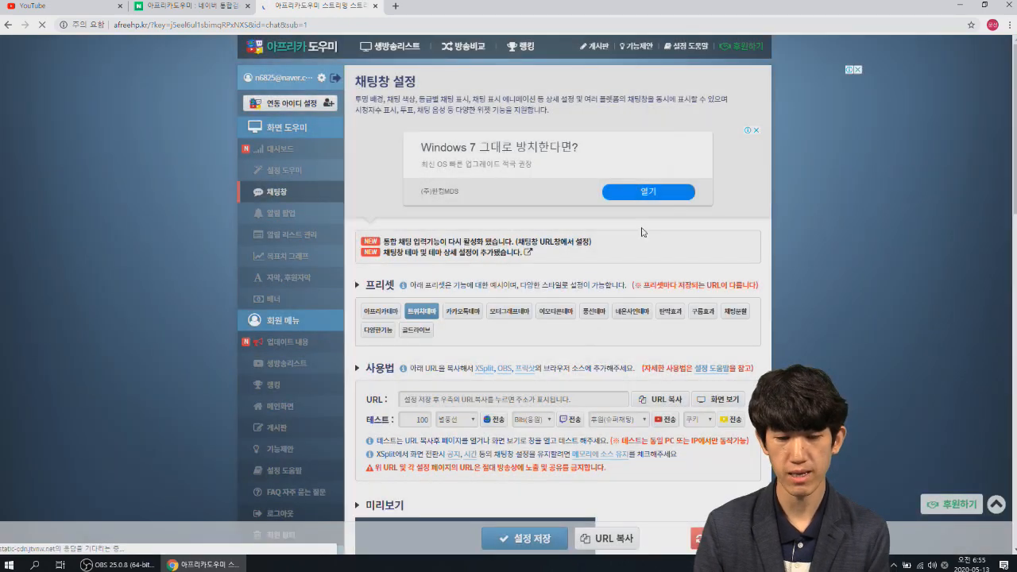
pyautogui.scroll(-5, 636, 222)
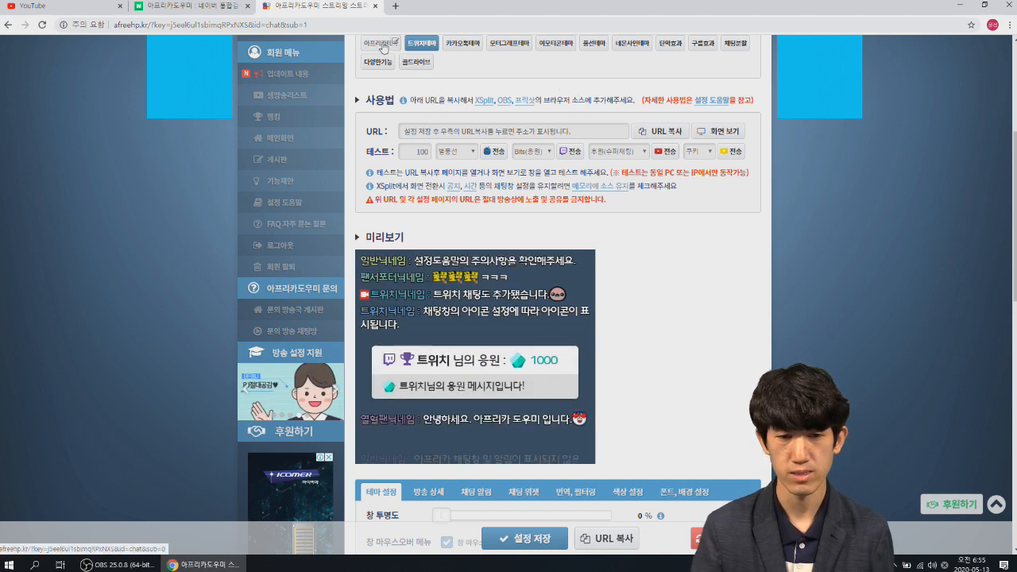
pyautogui.click(586, 49)
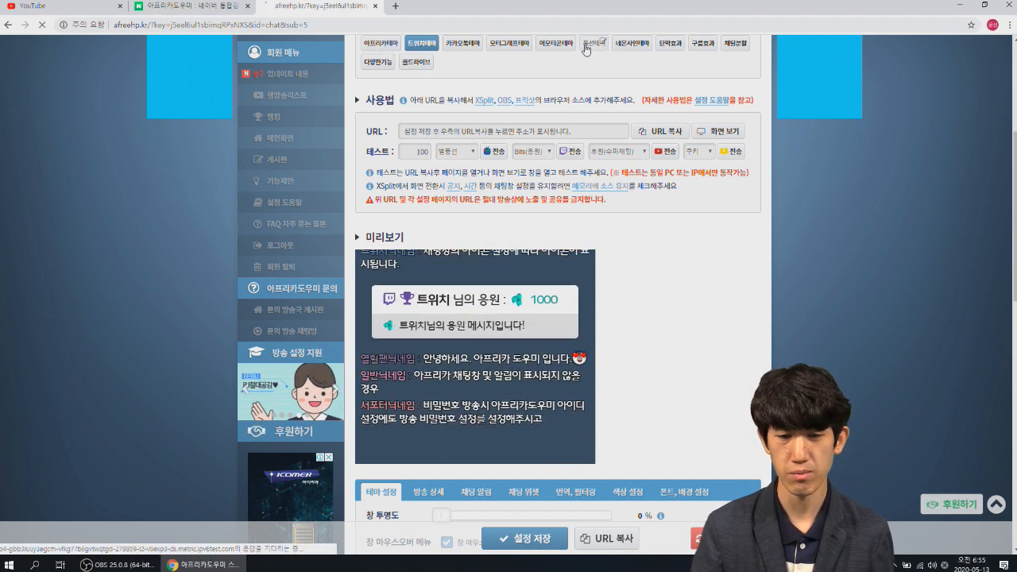
pyautogui.scroll(-4, 664, 188)
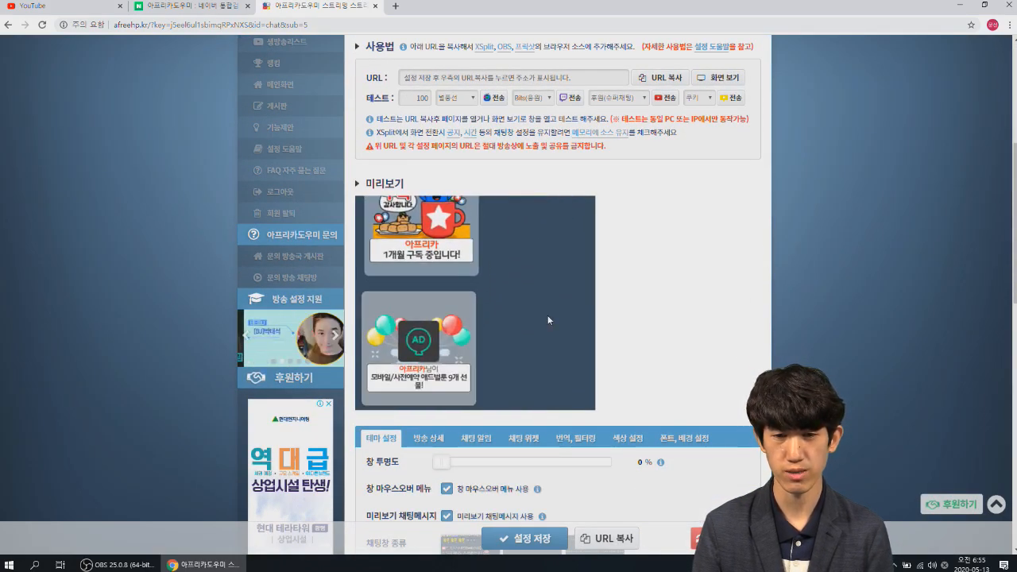
pyautogui.scroll(1, 641, 336)
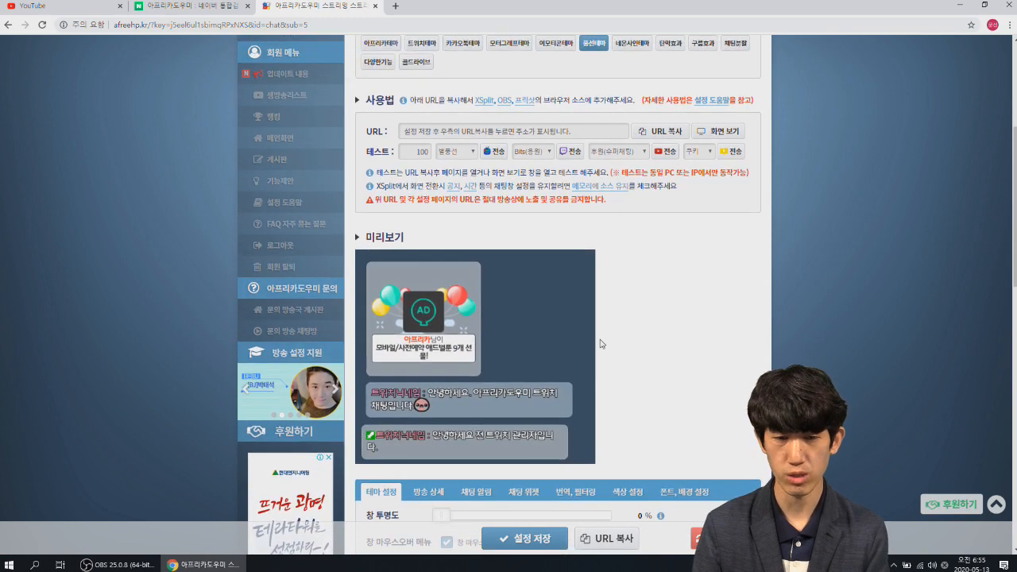
pyautogui.scroll(1, 585, 294)
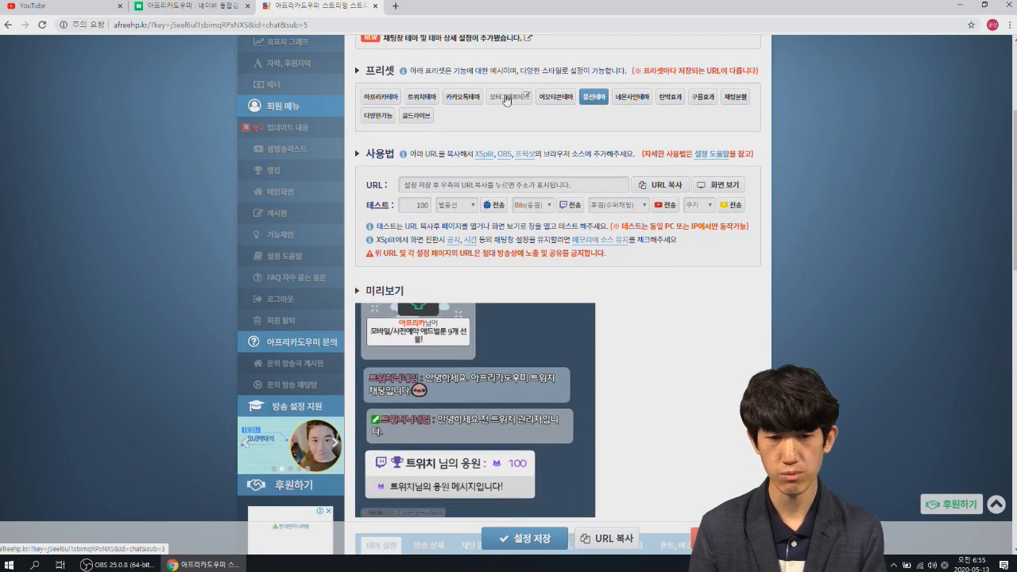
# Step: Select the 아프리카테마 chat window preset and check its preview
pyautogui.click(377, 101)
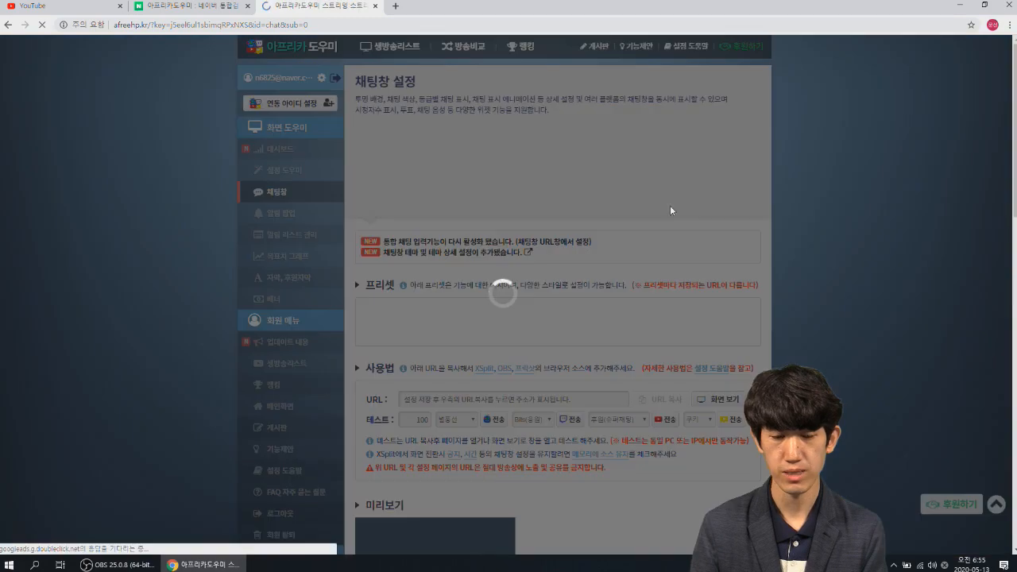
pyautogui.scroll(-5, 721, 266)
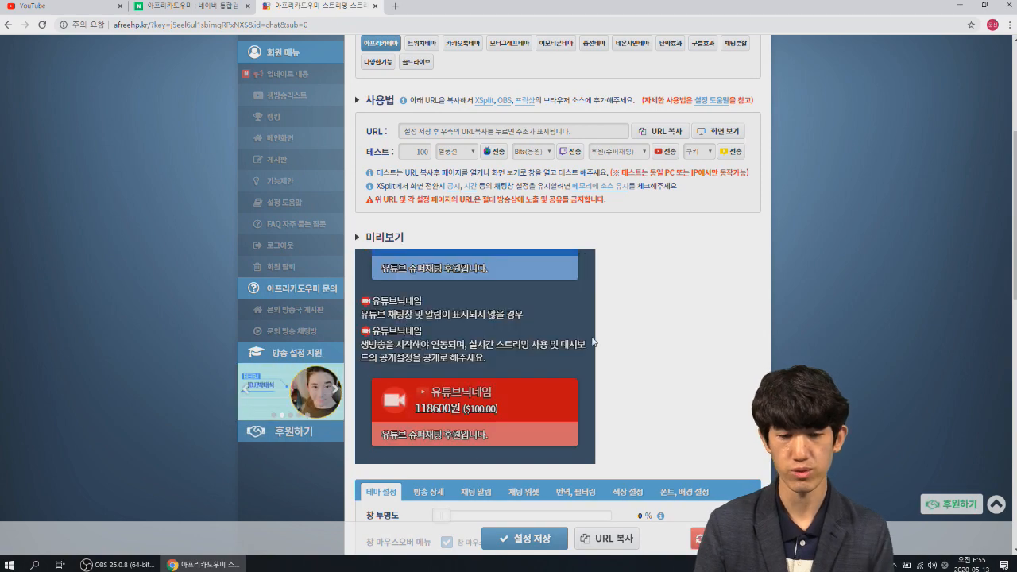
pyautogui.scroll(-1, 642, 325)
pyautogui.scroll(-1, 657, 322)
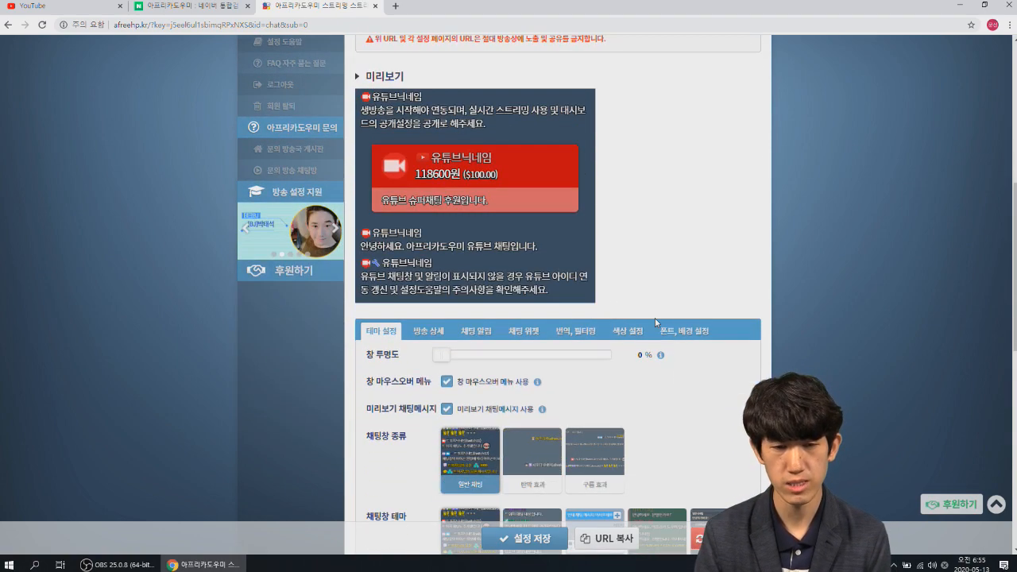
# Step: Examine the theme settings for the chat window, including chat types, themes, alignment and display effects
pyautogui.scroll(-2, 556, 310)
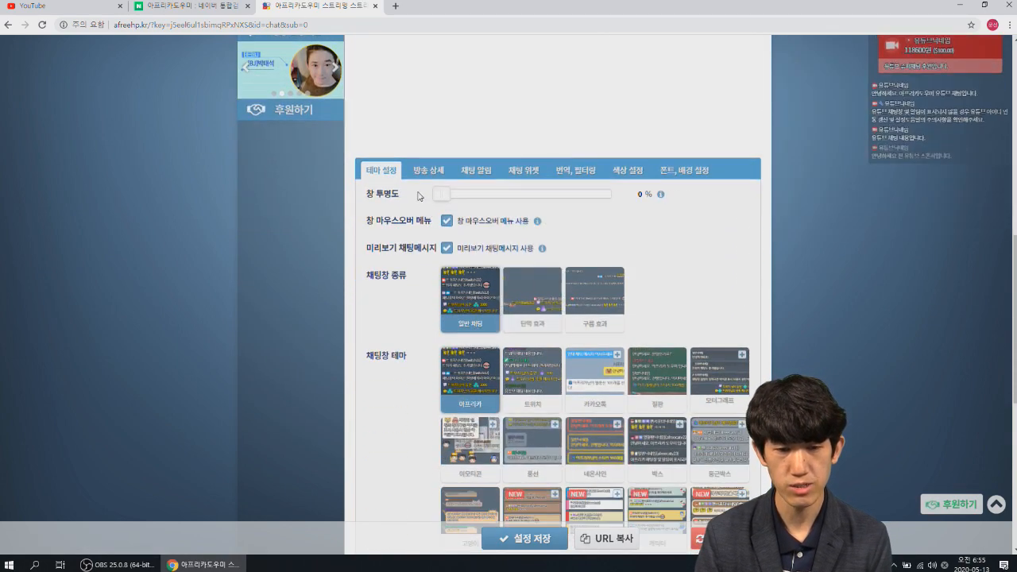
pyautogui.scroll(-1, 530, 298)
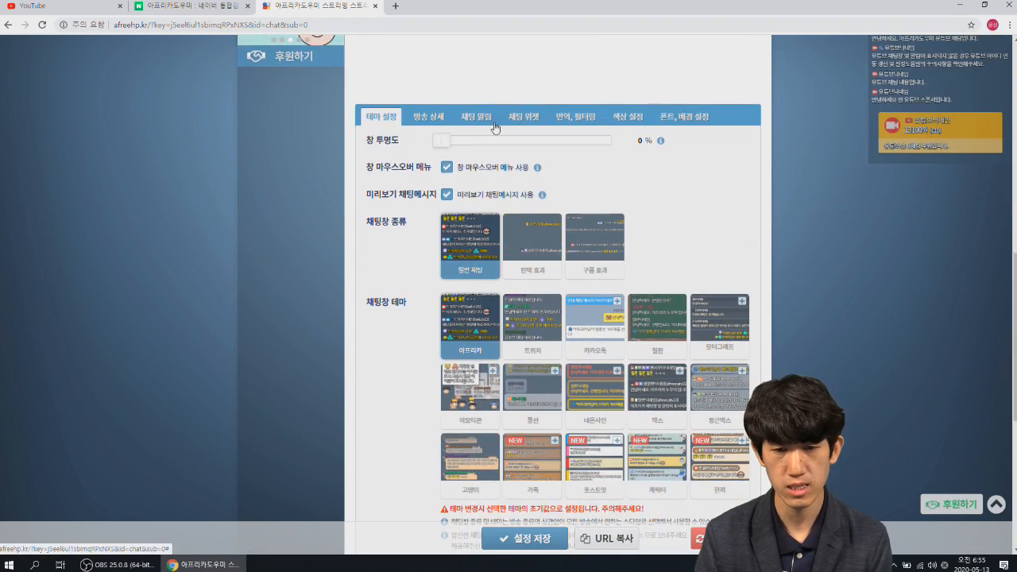
pyautogui.scroll(-1, 700, 168)
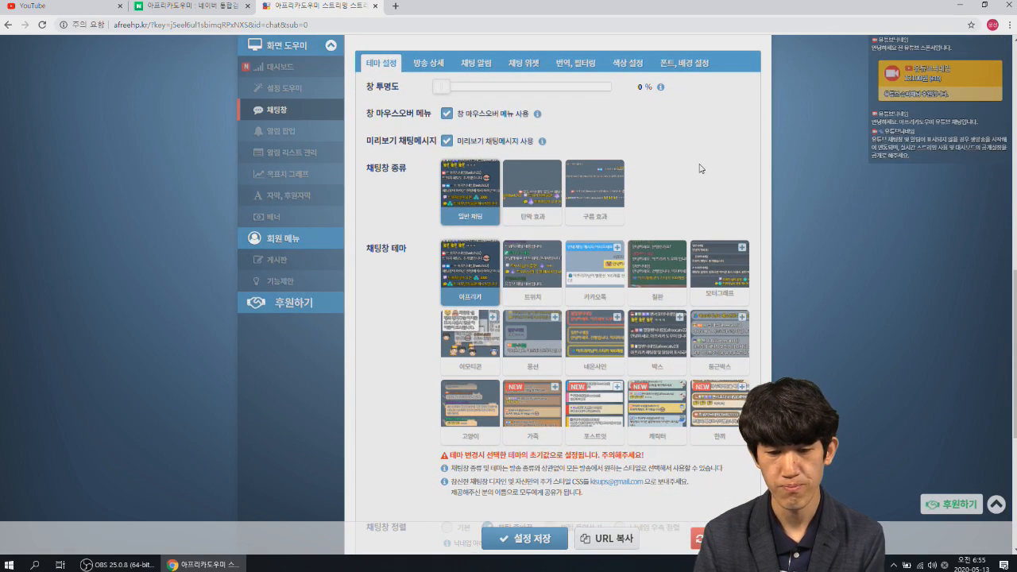
pyautogui.scroll(-2, 700, 168)
pyautogui.scroll(-1, 700, 169)
pyautogui.scroll(-1, 701, 168)
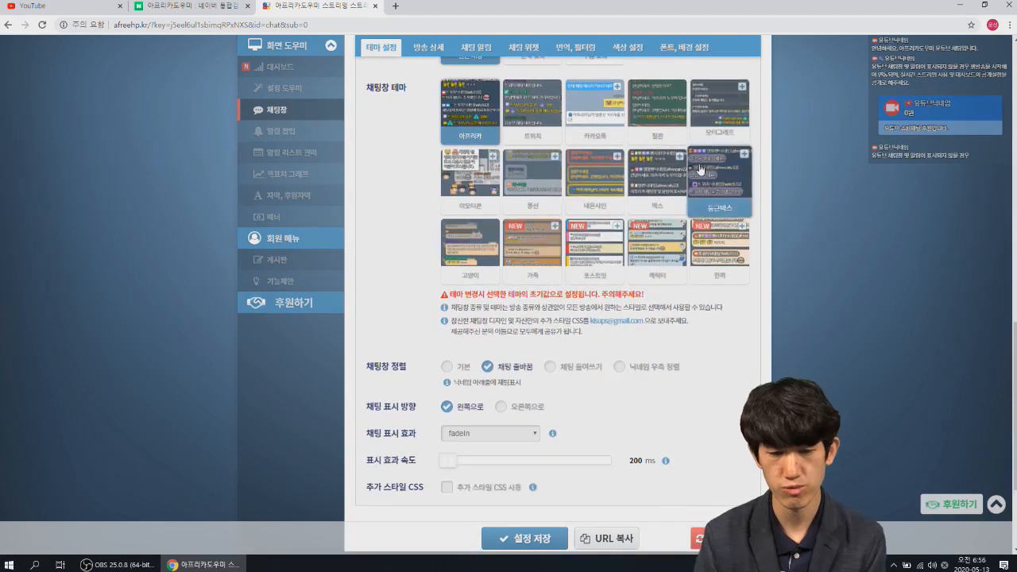
pyautogui.scroll(3, 423, 123)
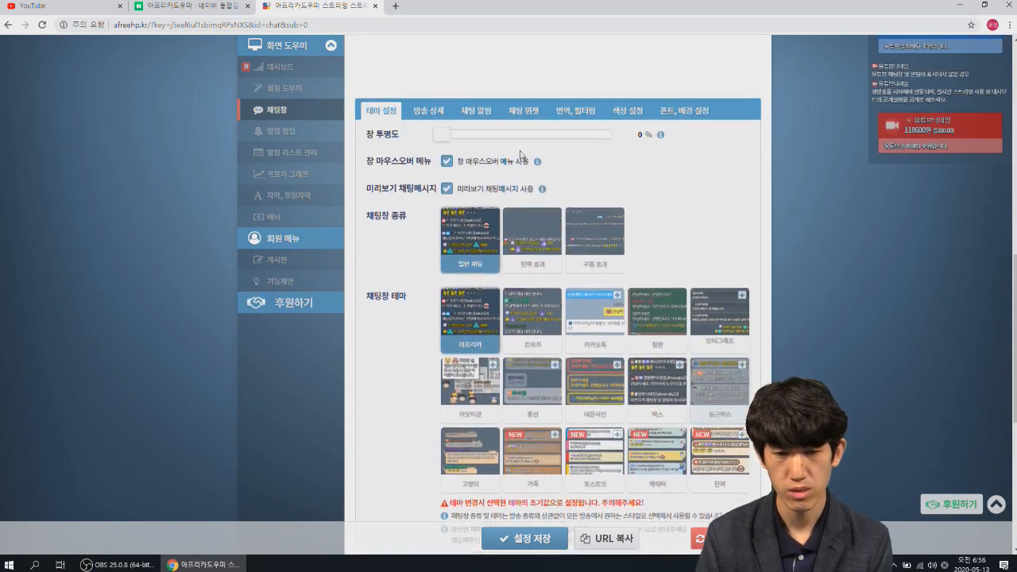
# Step: In the broadcast details, try enabling Twitch and 아프리카TV as broadcast types, and disable both again so only YouTube is selected
pyautogui.click(423, 119)
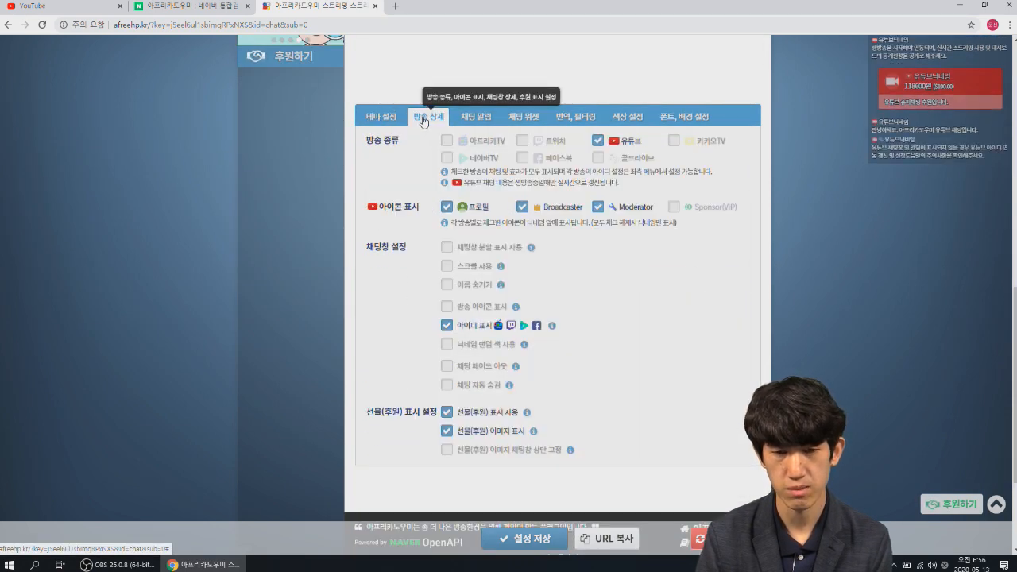
pyautogui.moveTo(577, 252)
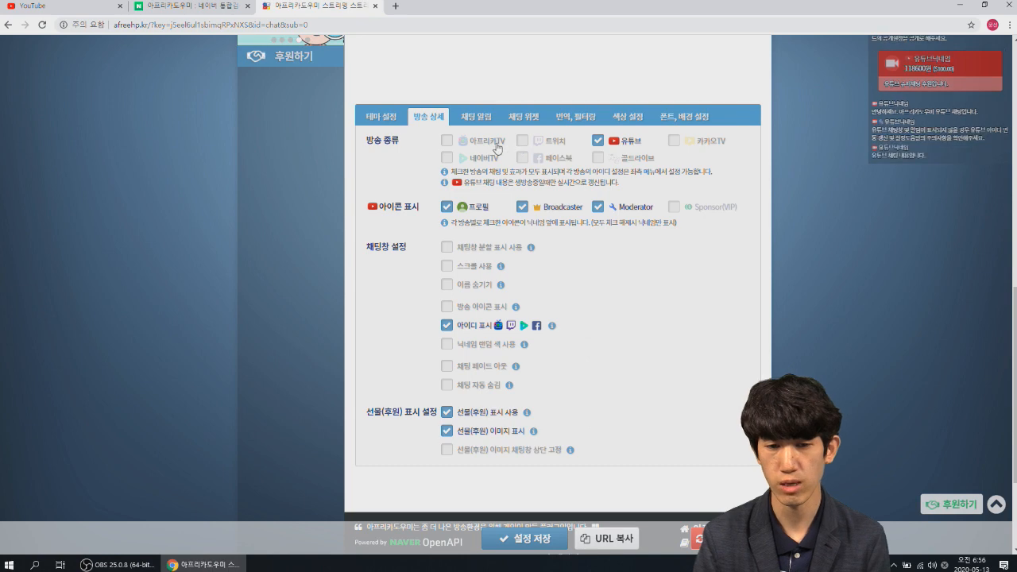
pyautogui.click(528, 144)
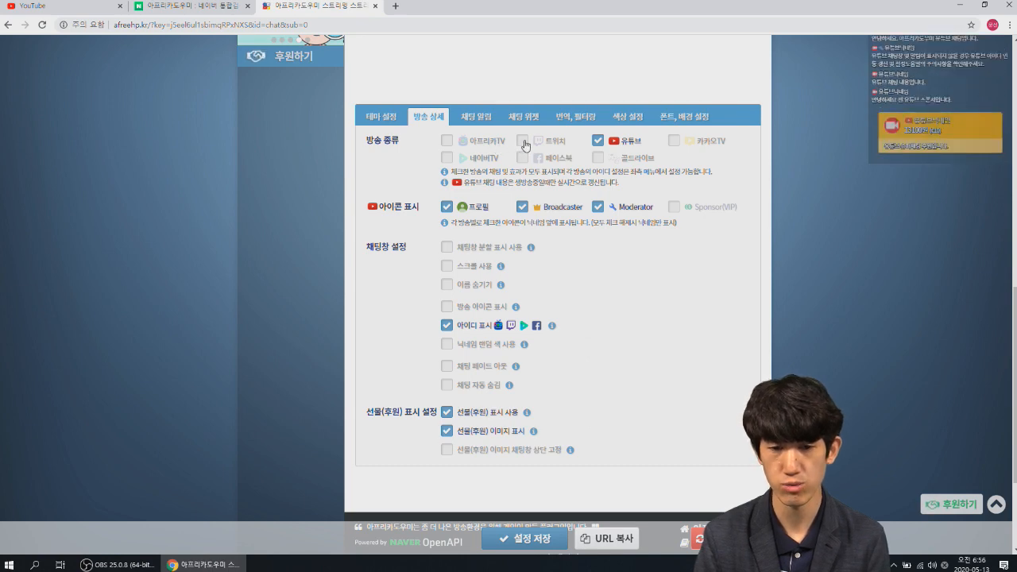
pyautogui.click(448, 141)
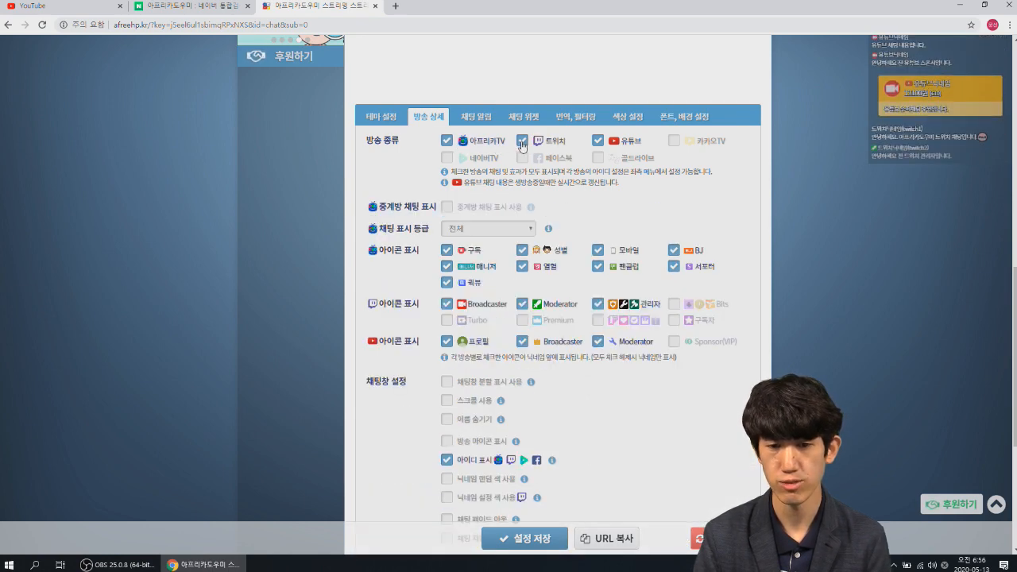
pyautogui.click(516, 143)
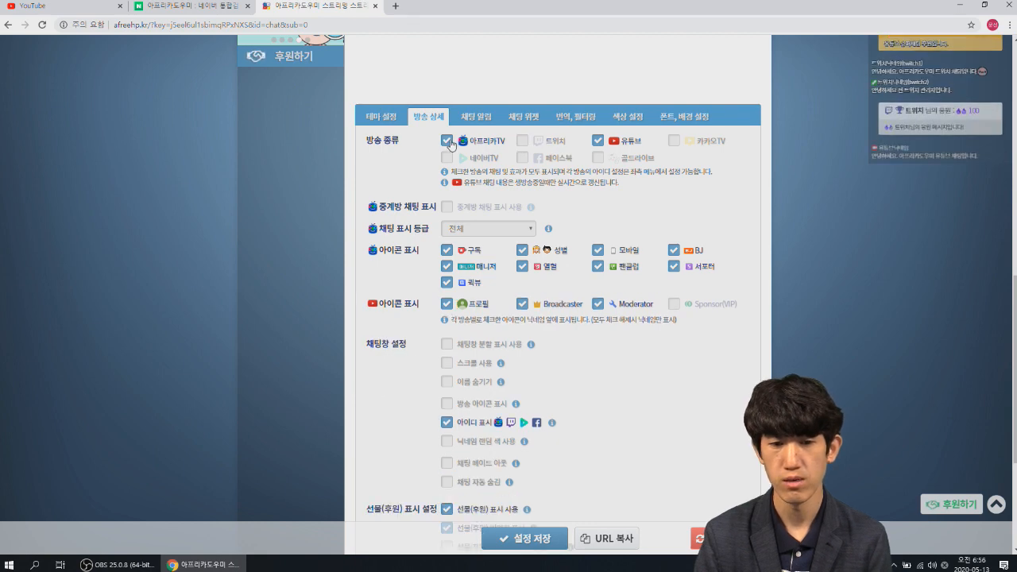
pyautogui.click(447, 142)
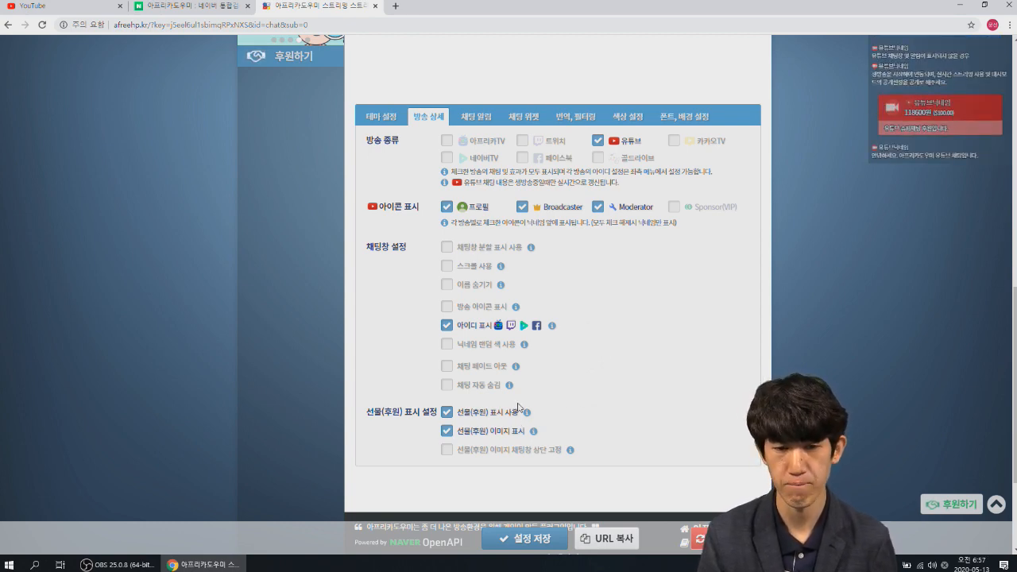
# Step: Generate the chat window's browser source URL and copy it to the clipboard
pyautogui.scroll(5, 519, 407)
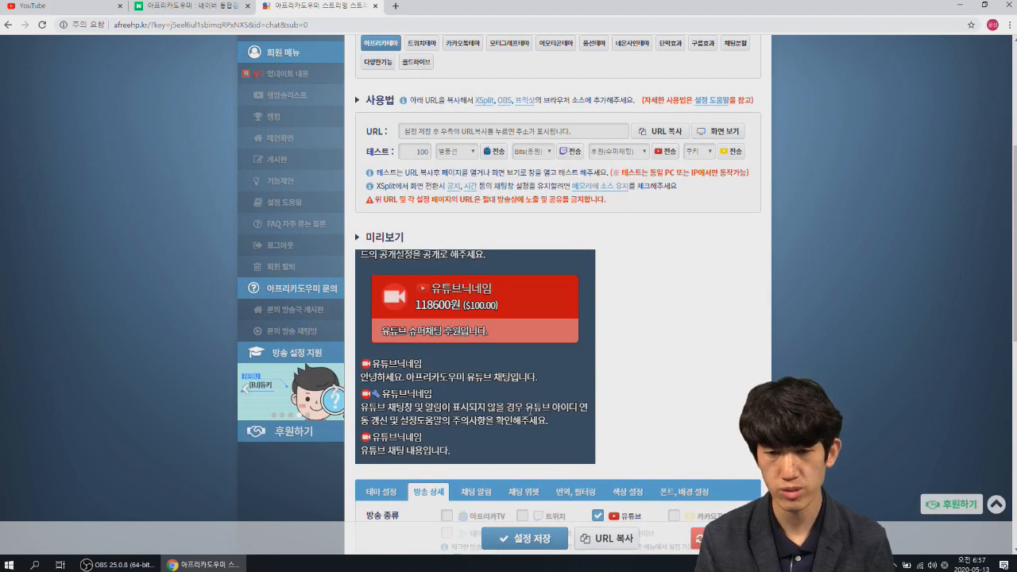
pyautogui.scroll(2, 537, 402)
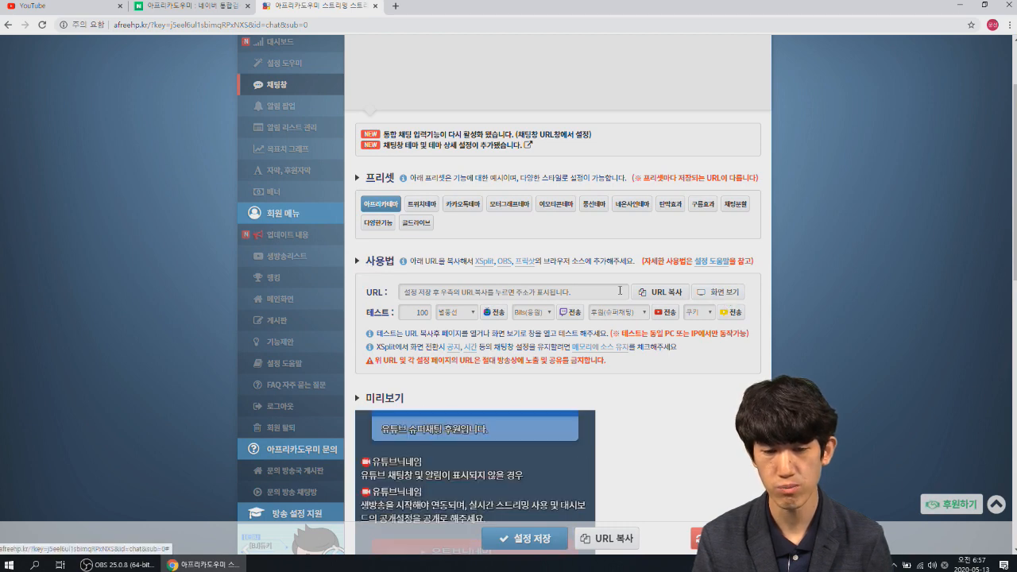
pyautogui.click(638, 300)
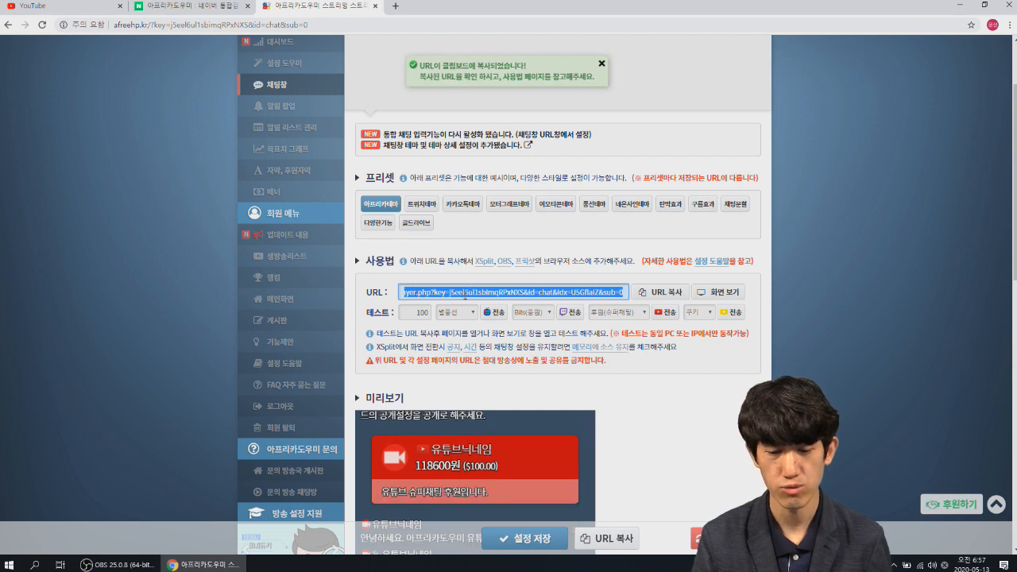
pyautogui.rightClick(470, 292)
pyautogui.click(509, 300)
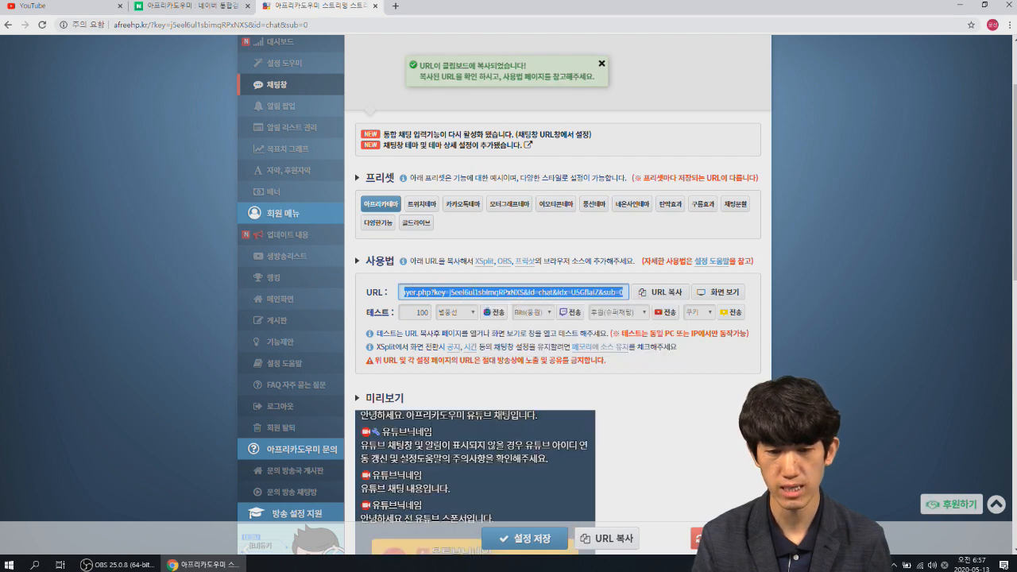
# Step: Generate the chat window's browser source URL again and copy it from the URL field
pyautogui.rightClick(569, 295)
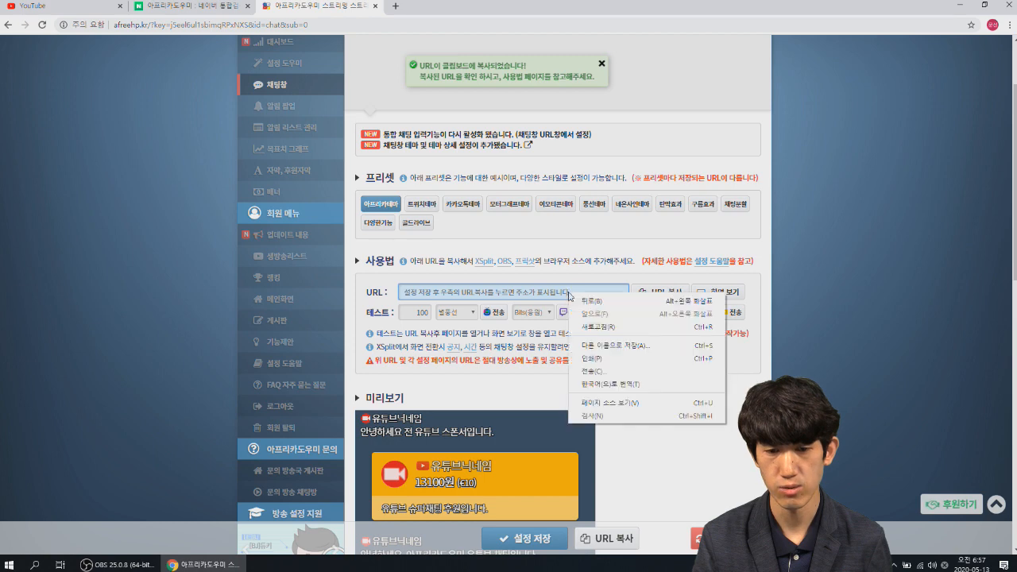
pyautogui.click(711, 438)
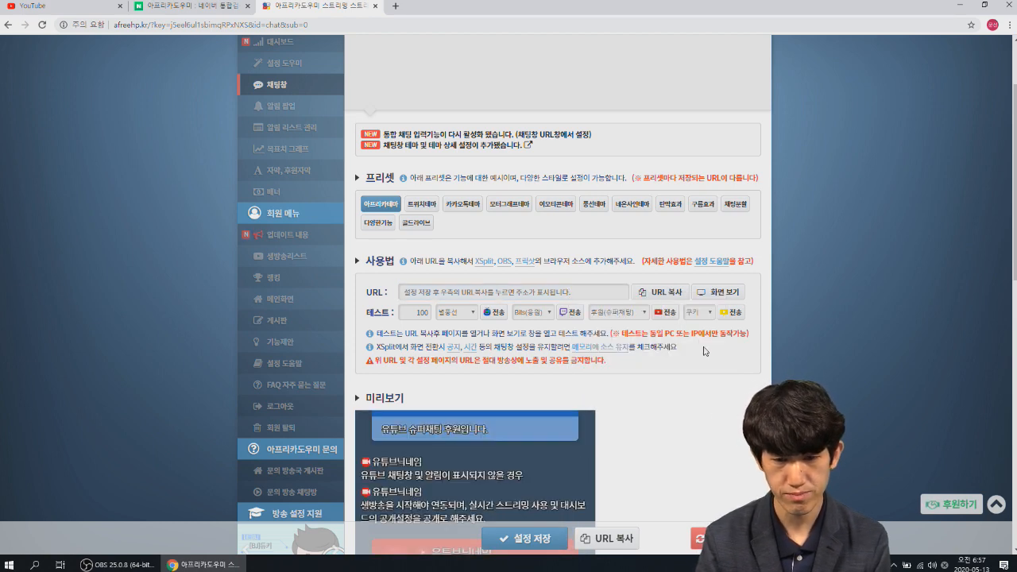
pyautogui.click(660, 292)
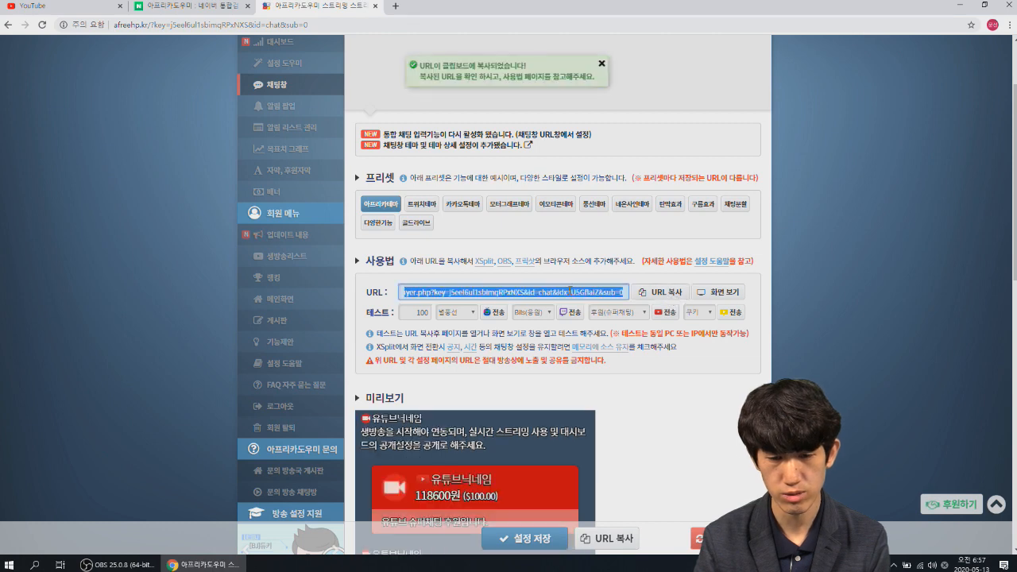
pyautogui.rightClick(570, 291)
pyautogui.click(597, 299)
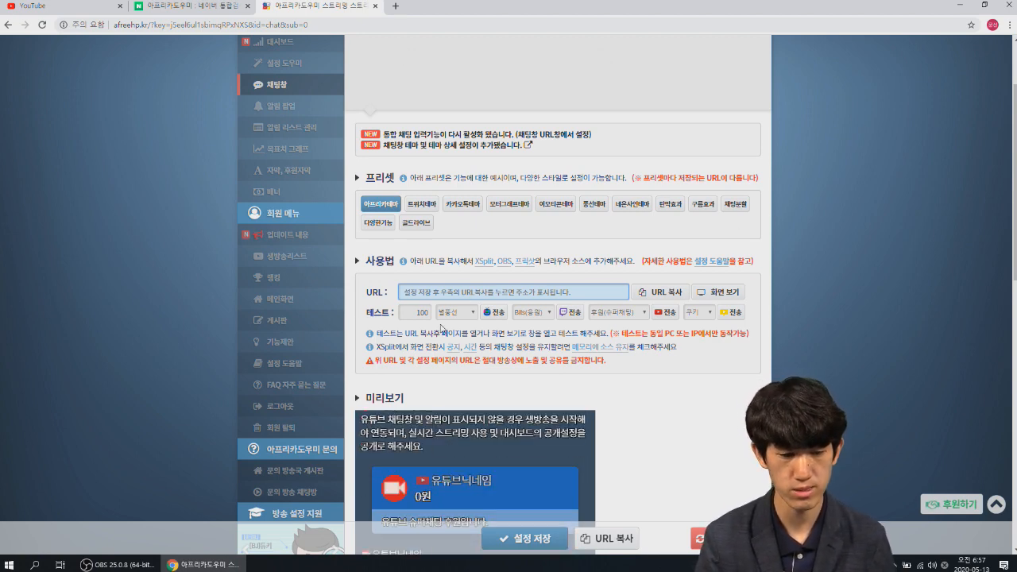
# Step: Switch to OBS and remove the 비디오 캡쳐 장치 source from the current scene
pyautogui.click(115, 564)
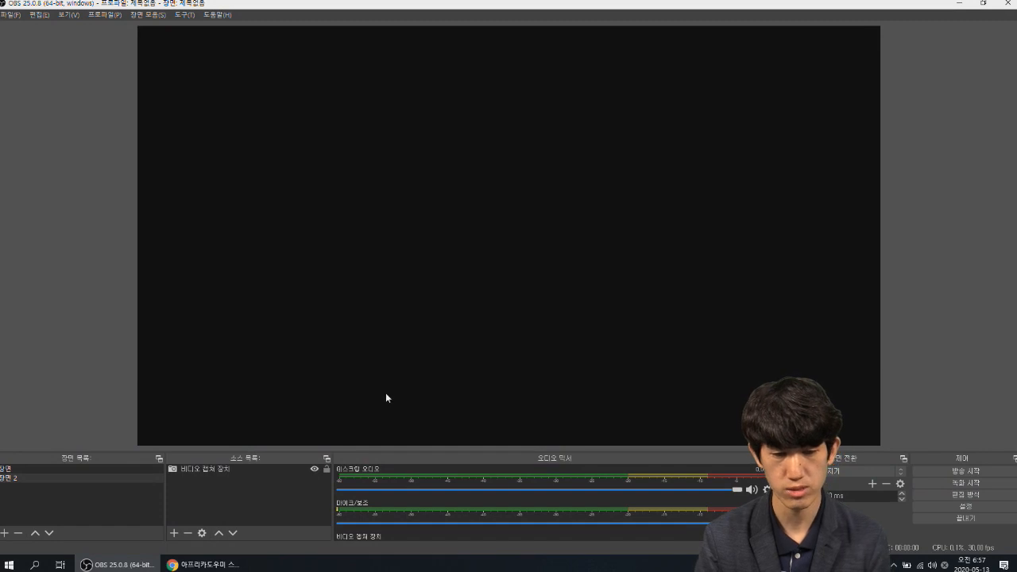
pyautogui.rightClick(225, 469)
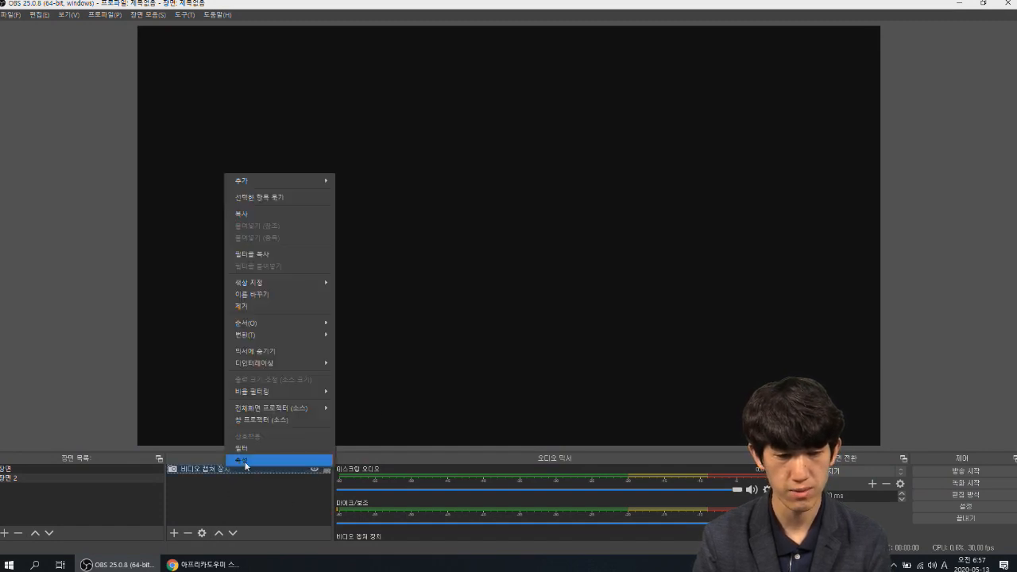
pyautogui.click(241, 306)
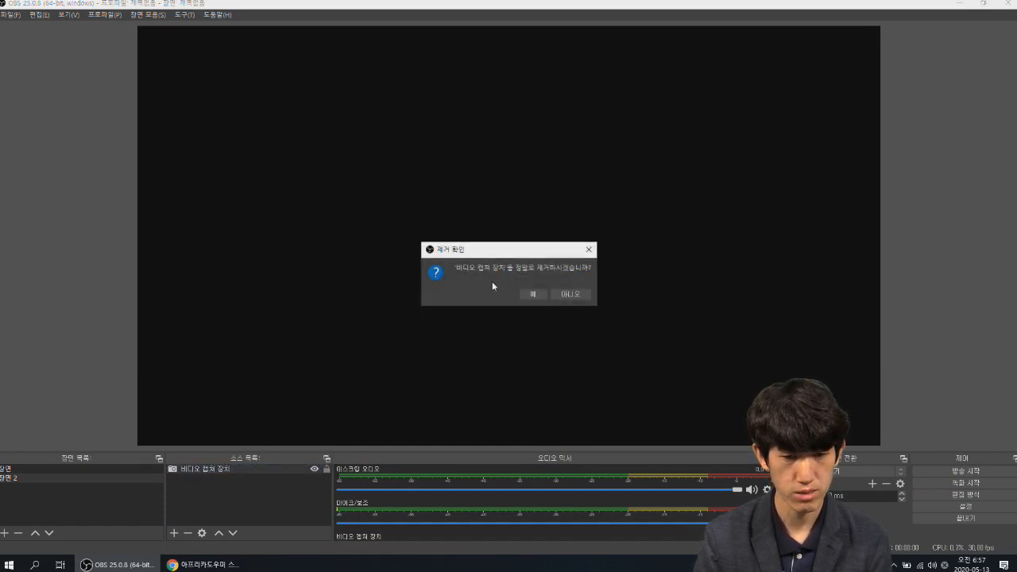
pyautogui.click(526, 293)
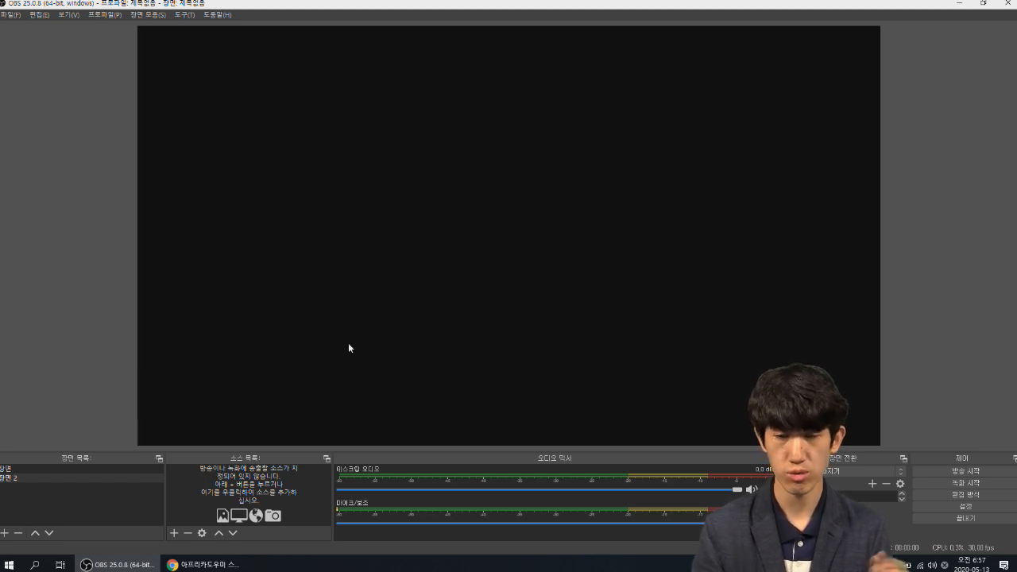
# Step: Add a new browser source named 채팅창 to the scene
pyautogui.click(173, 533)
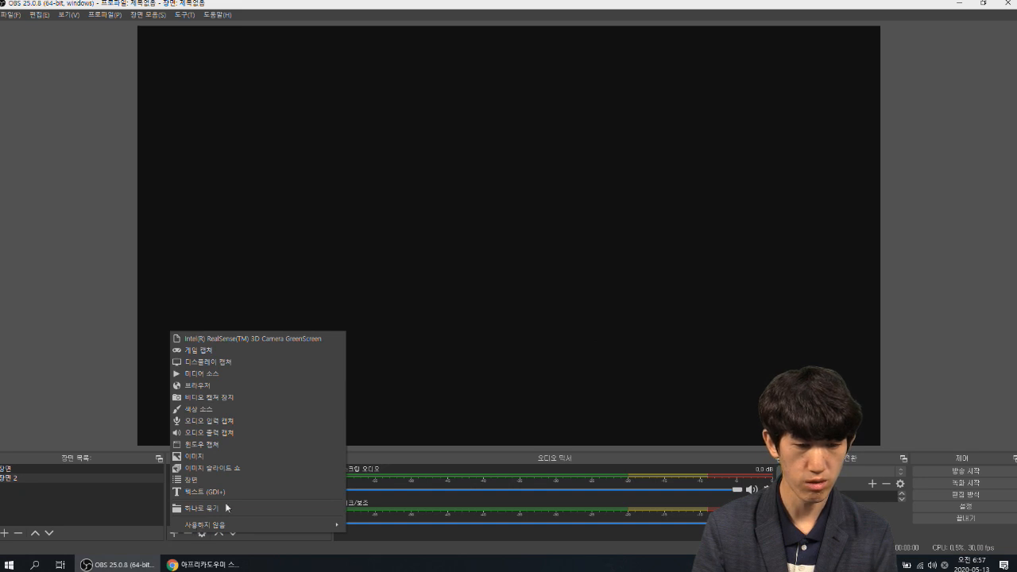
pyautogui.click(252, 386)
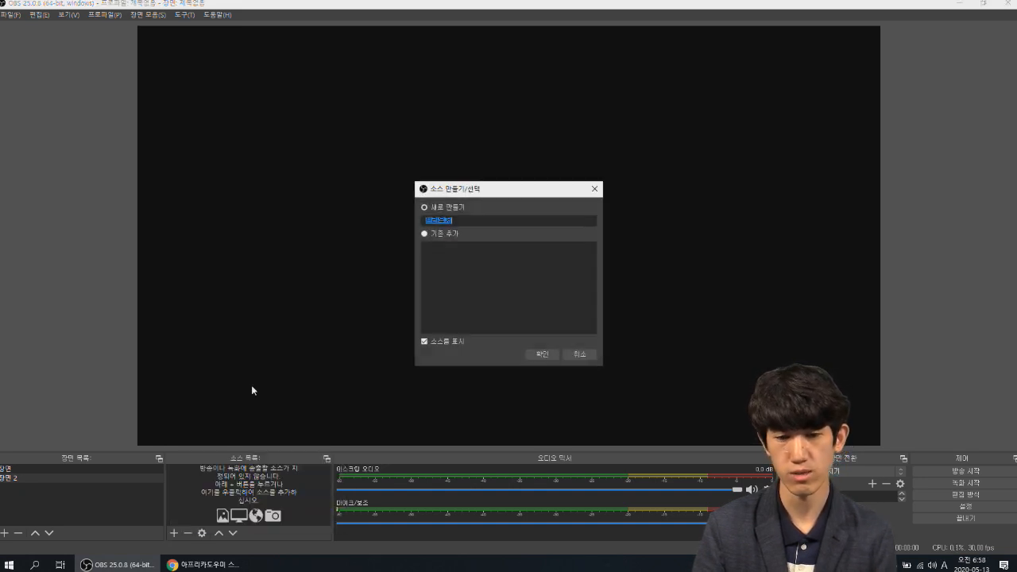
pyautogui.write('co')
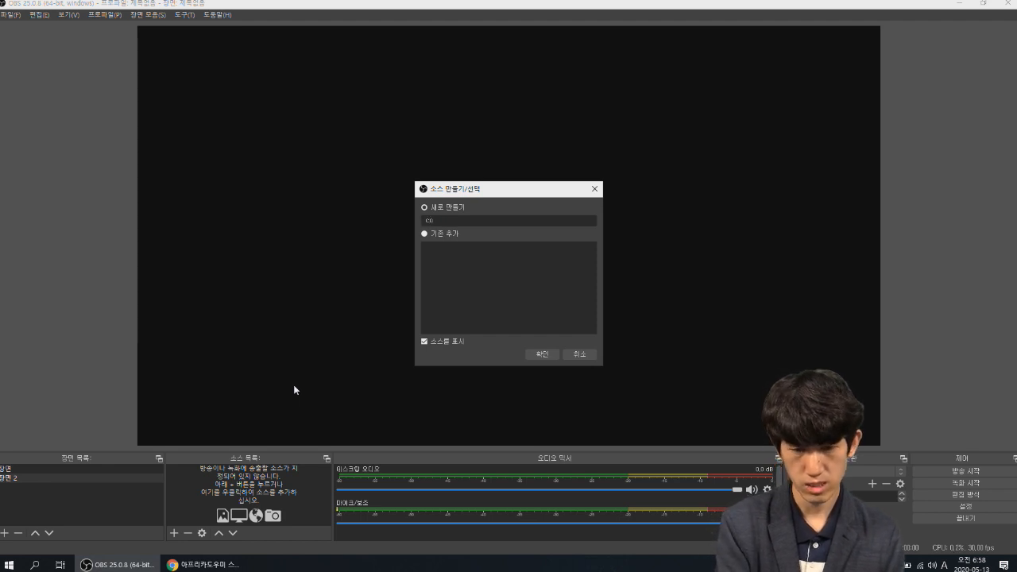
pyautogui.press('BackSpace')
pyautogui.press('BackSpace')
pyautogui.write('채')
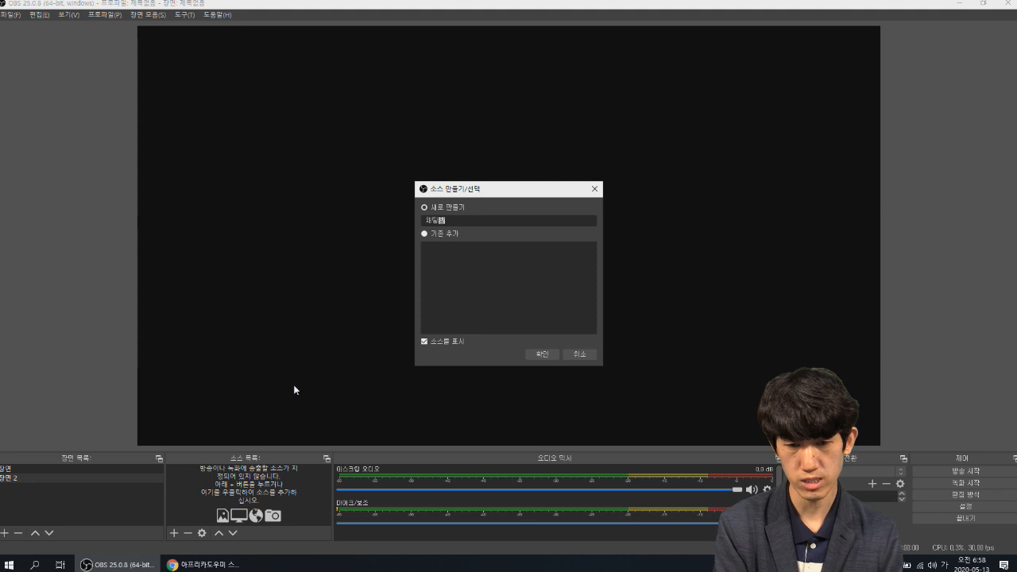
pyautogui.write('팅창')
pyautogui.click(544, 355)
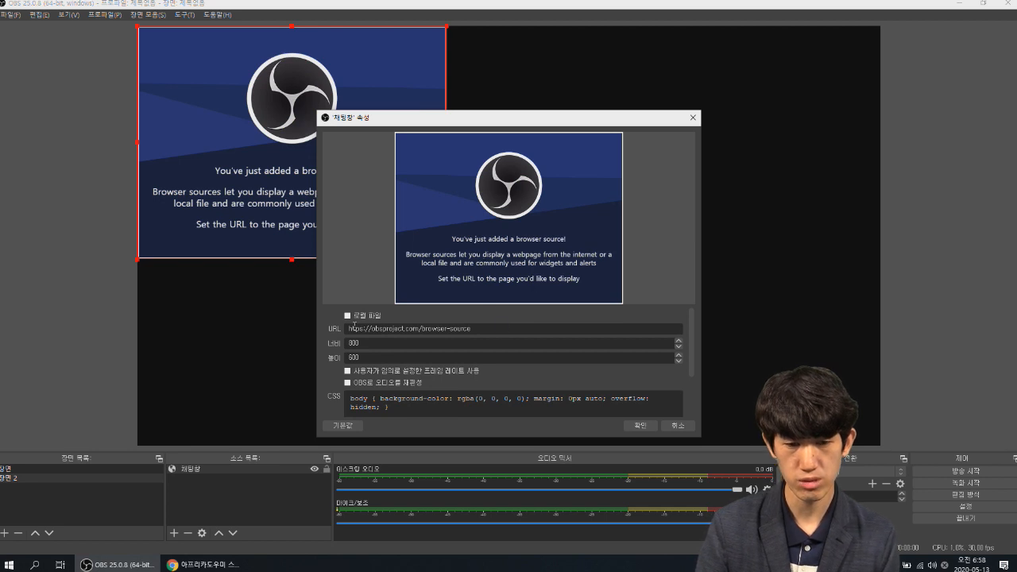
# Step: Replace the browser source's URL with the copied private chat URL, and move the source to the lower-right corner of the canvas
pyautogui.moveTo(531, 327); pyautogui.dragTo(262, 335)
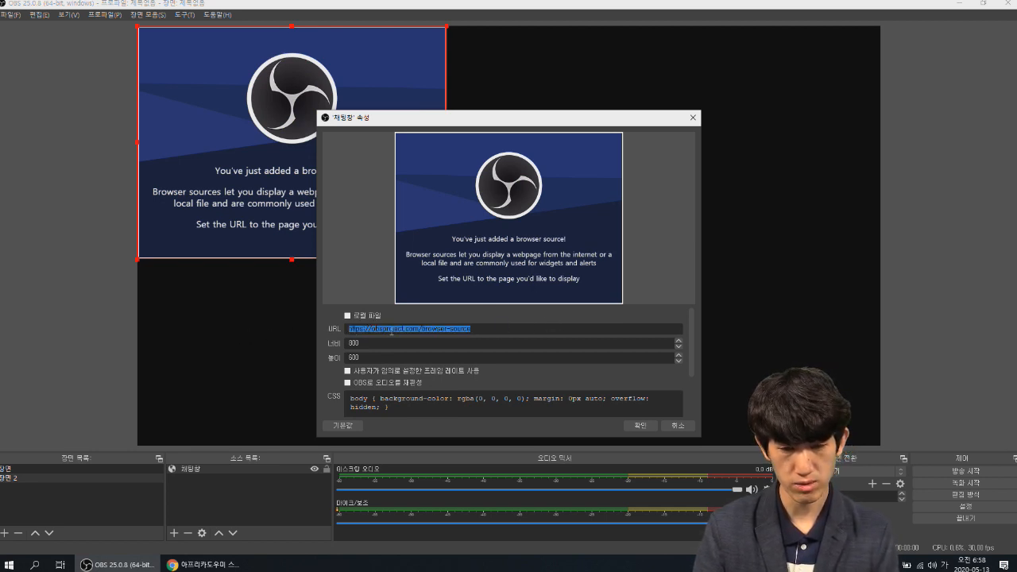
pyautogui.rightClick(428, 332)
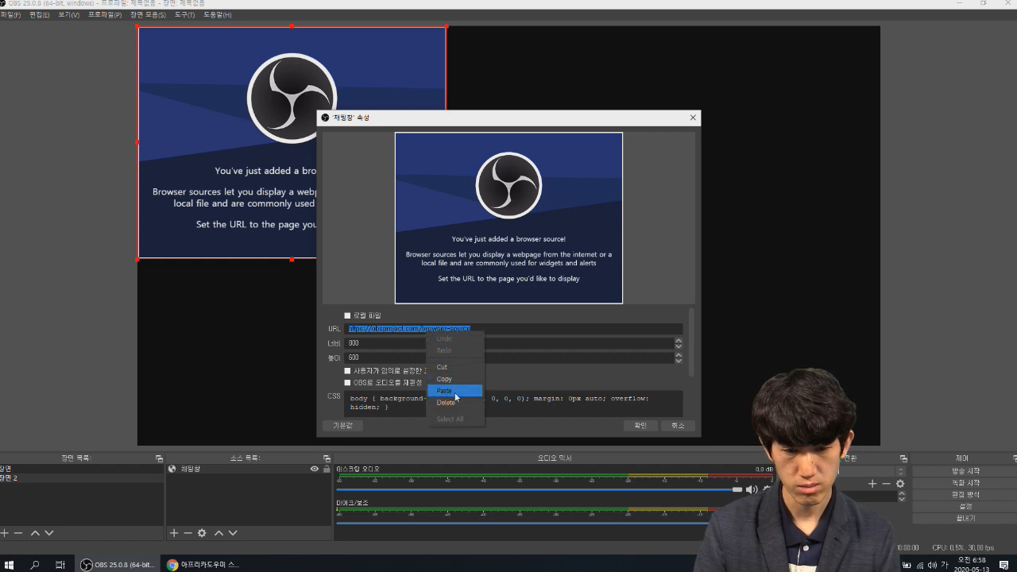
pyautogui.click(455, 391)
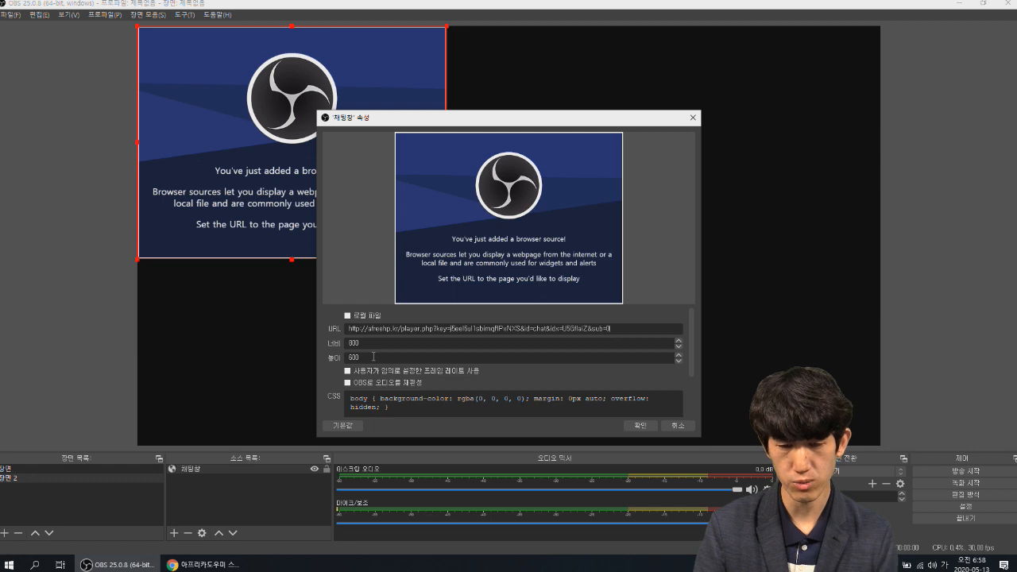
pyautogui.click(641, 427)
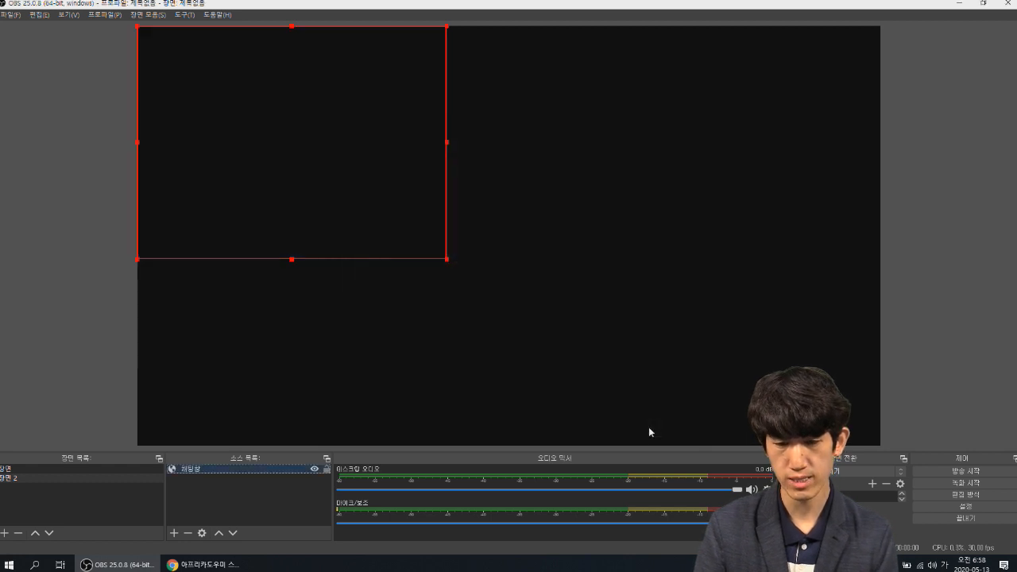
pyautogui.moveTo(323, 190); pyautogui.dragTo(552, 291)
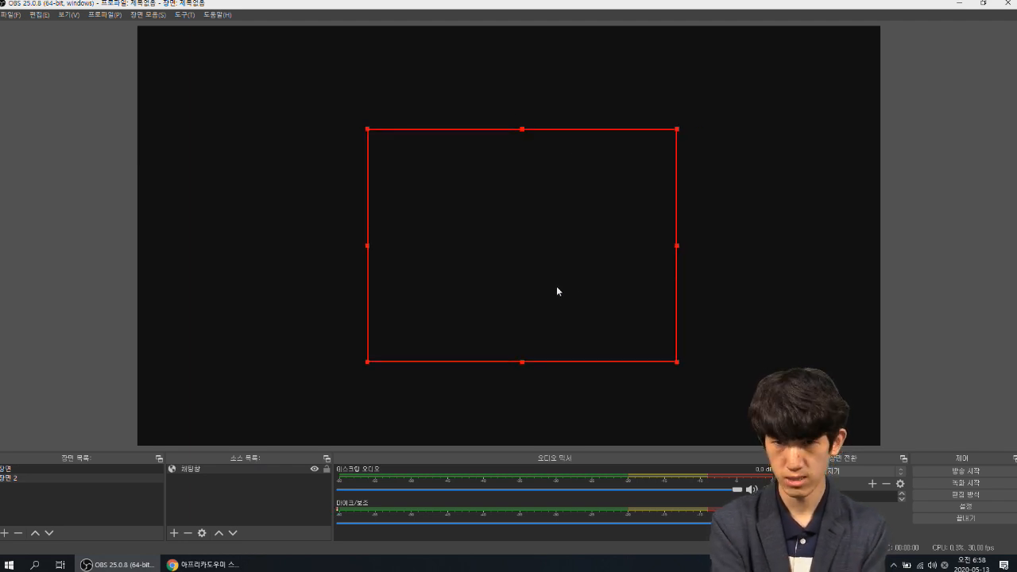
pyautogui.moveTo(580, 270); pyautogui.dragTo(784, 354)
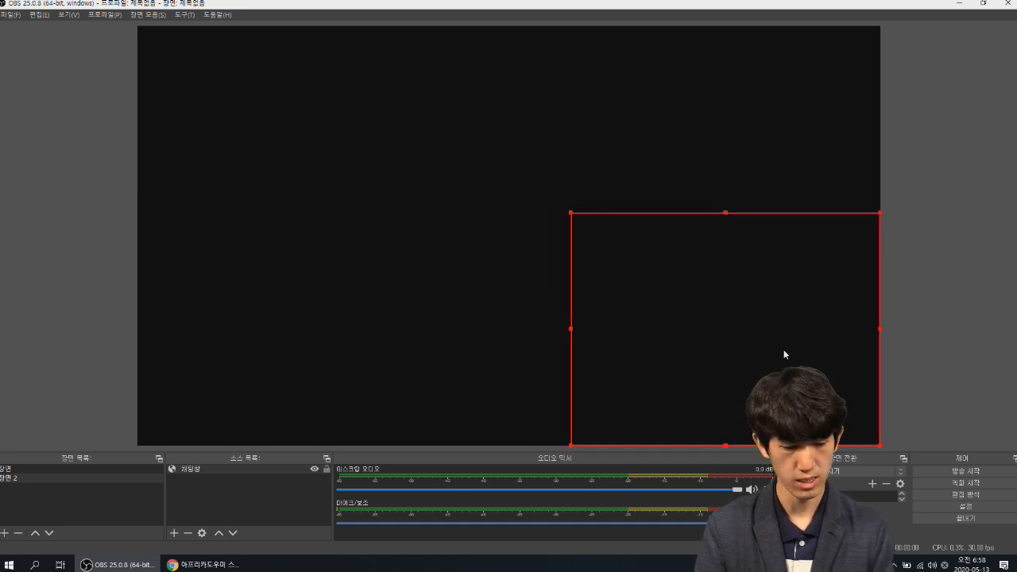
# Step: Send a YouTube 후원(슈퍼채팅) test and a 별풍선 test of 100 from 아프리카도우미, checking each in the OBS chat source
pyautogui.click(202, 564)
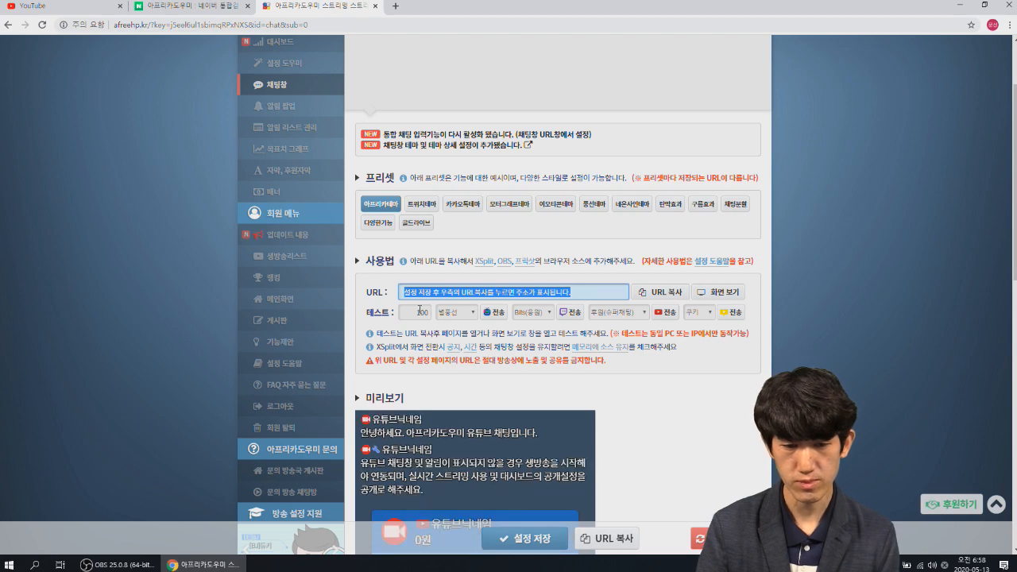
pyautogui.click(668, 314)
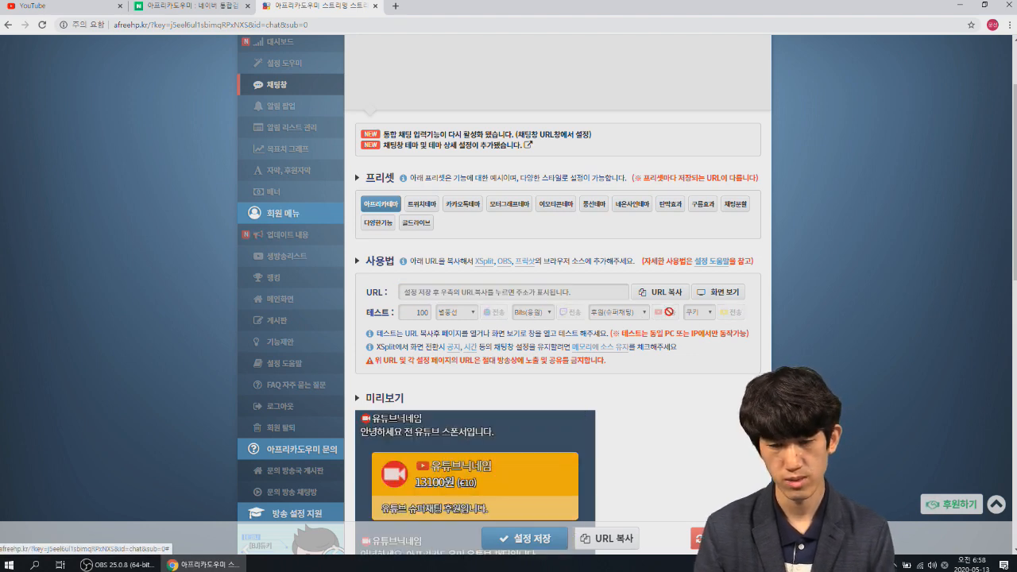
pyautogui.click(117, 565)
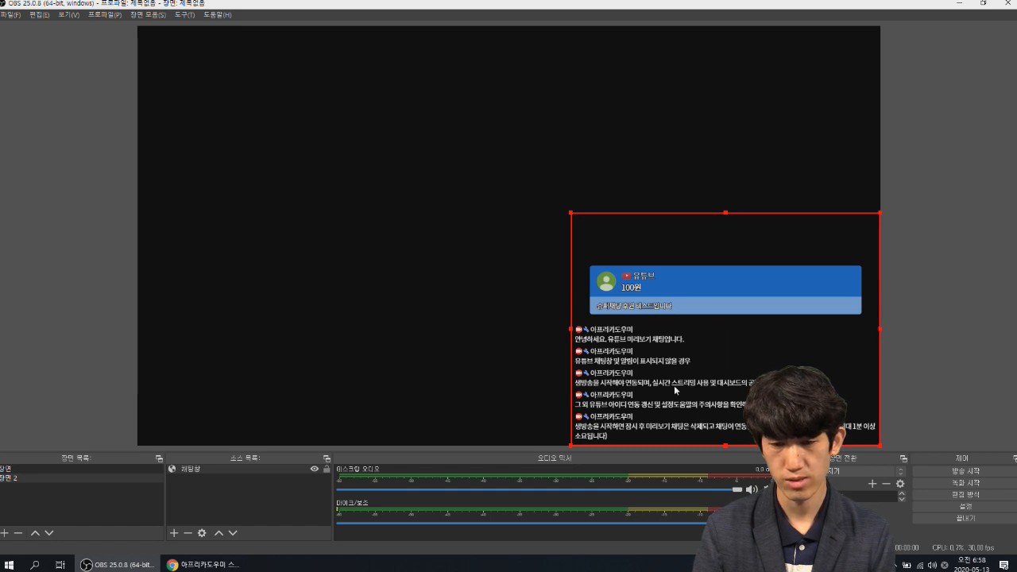
pyautogui.click(202, 565)
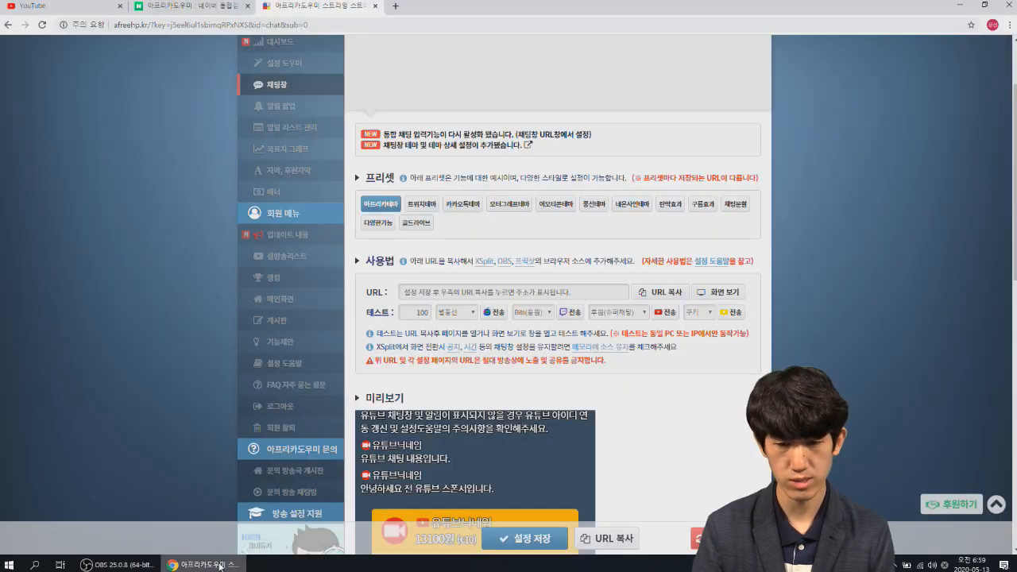
pyautogui.click(490, 317)
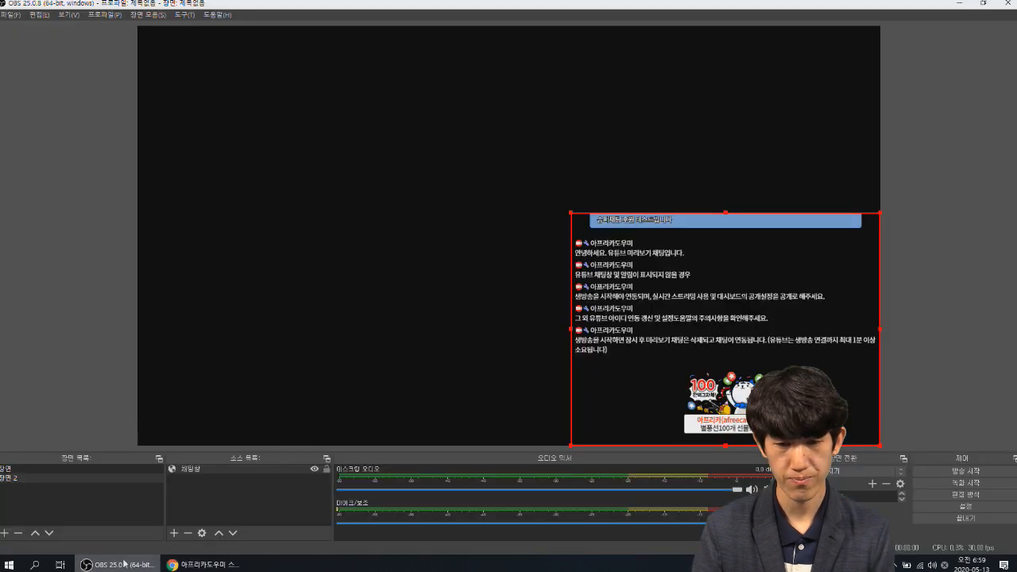
pyautogui.click(119, 565)
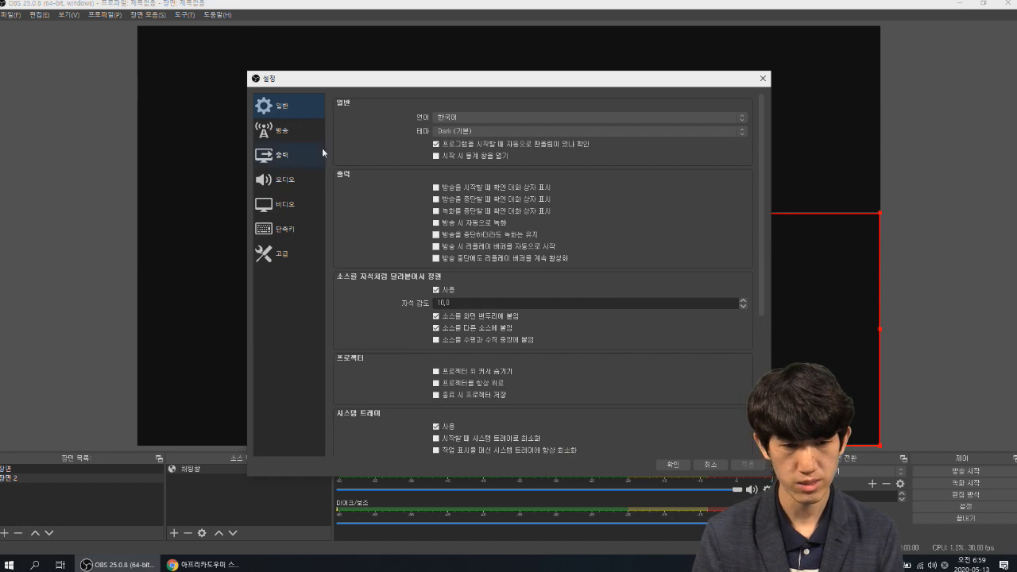
# Step: Open the 방송 page of the OBS settings to reach the stream key field
pyautogui.click(270, 165)
pyautogui.click(296, 137)
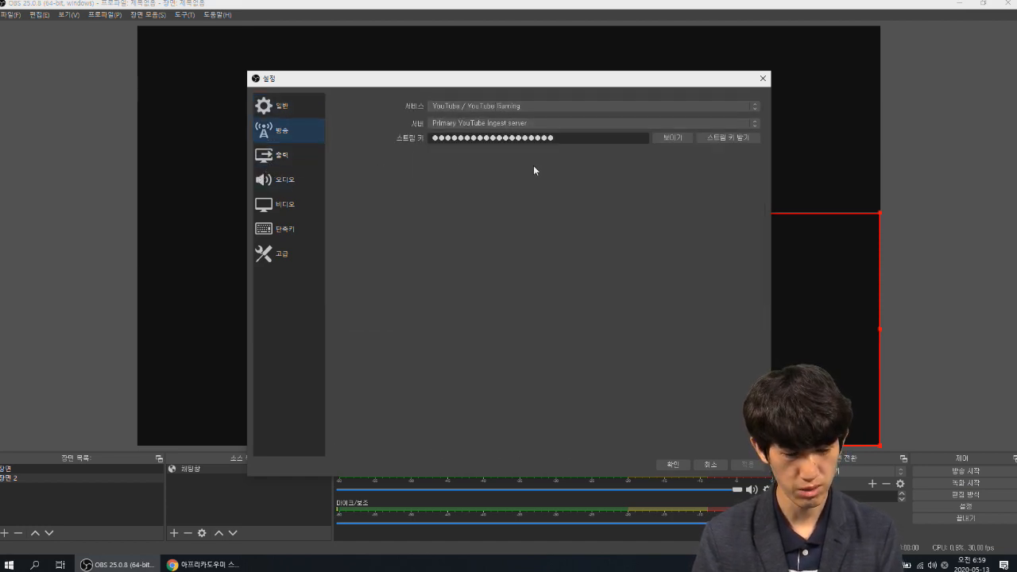
# Step: Switch to YouTube in the browser and open YouTube 스튜디오 for the signed-in channel
pyautogui.click(203, 564)
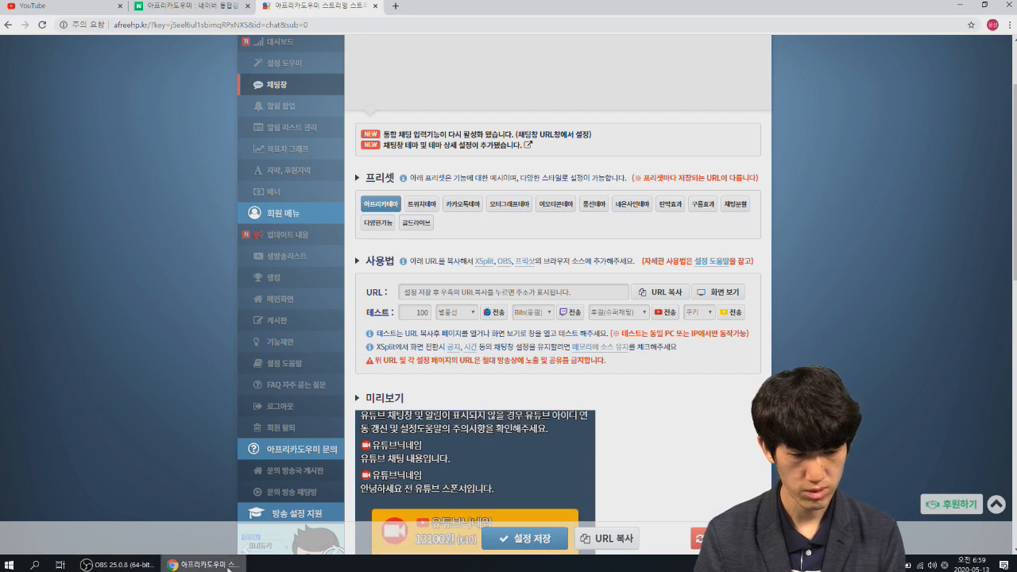
pyautogui.click(72, 7)
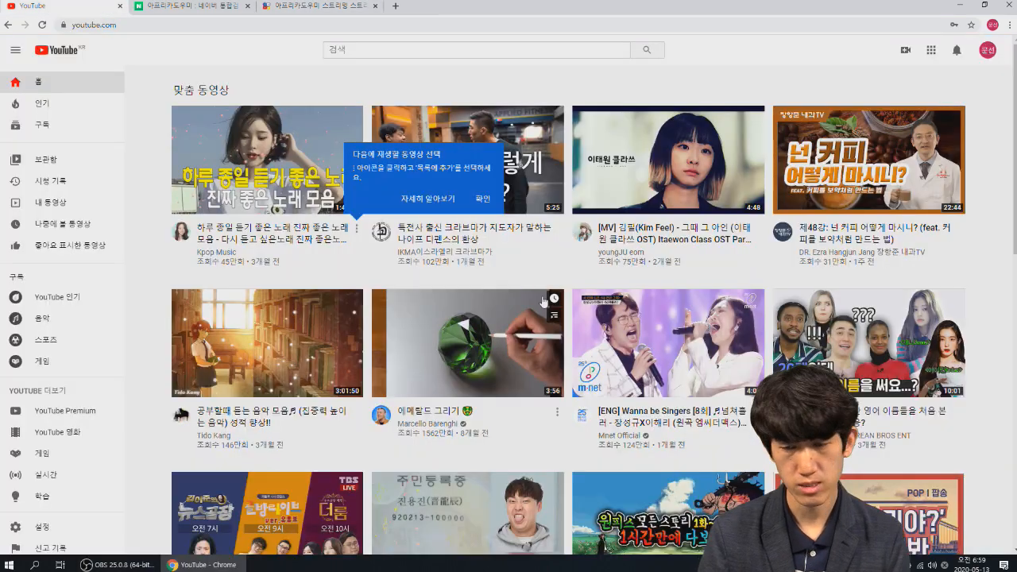
pyautogui.click(985, 53)
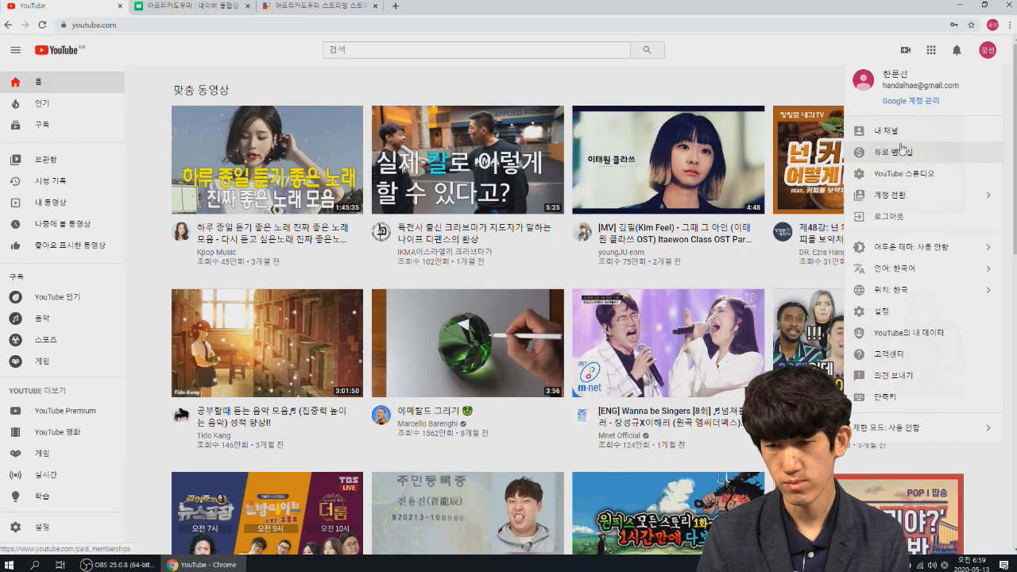
pyautogui.click(903, 179)
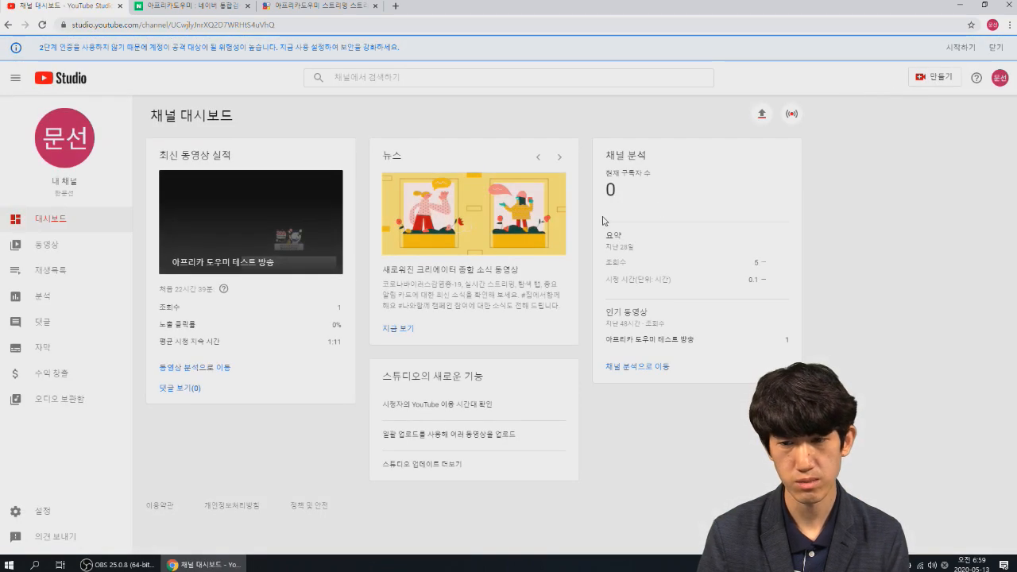
# Step: Create a new live stream reusing the settings of 아프리카 도우미 테스트 방송, and copy its stream key
pyautogui.click(938, 77)
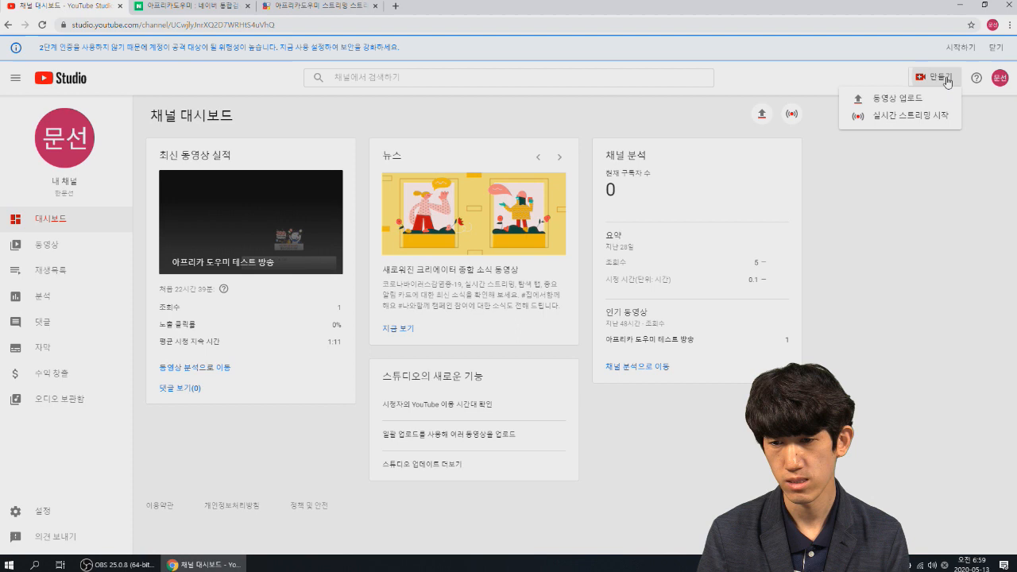
pyautogui.click(894, 117)
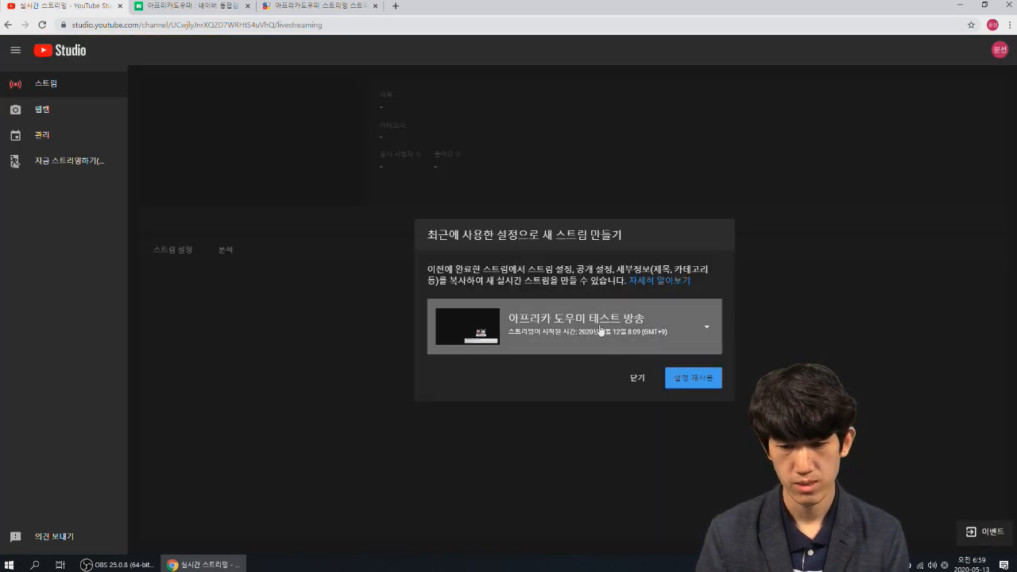
pyautogui.click(691, 383)
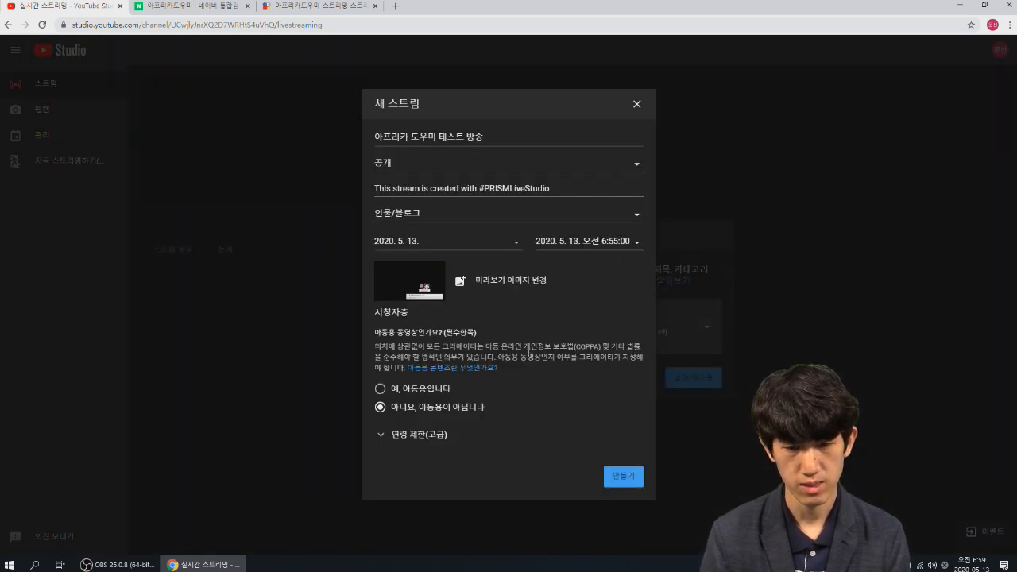
pyautogui.click(627, 479)
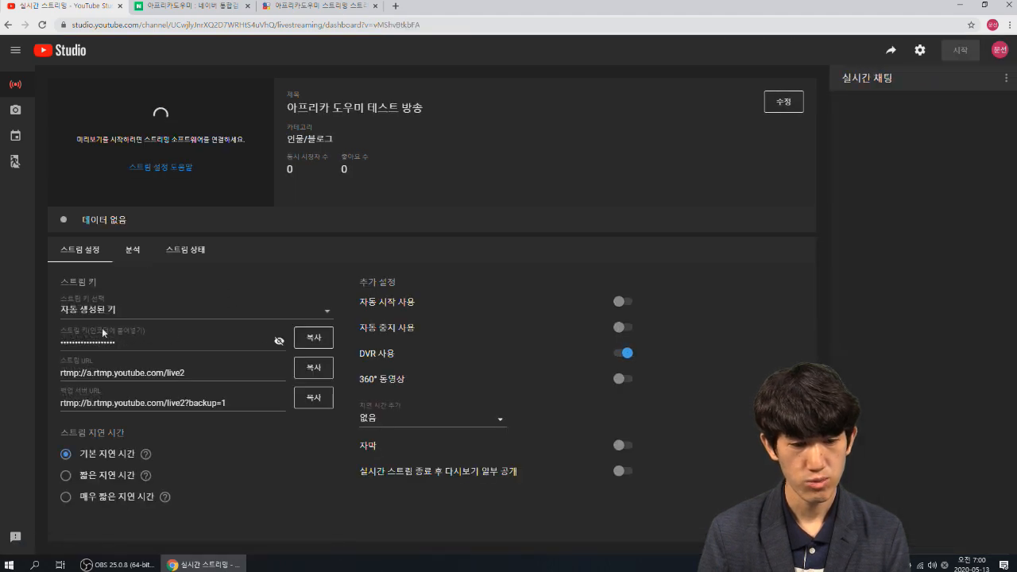
pyautogui.click(314, 341)
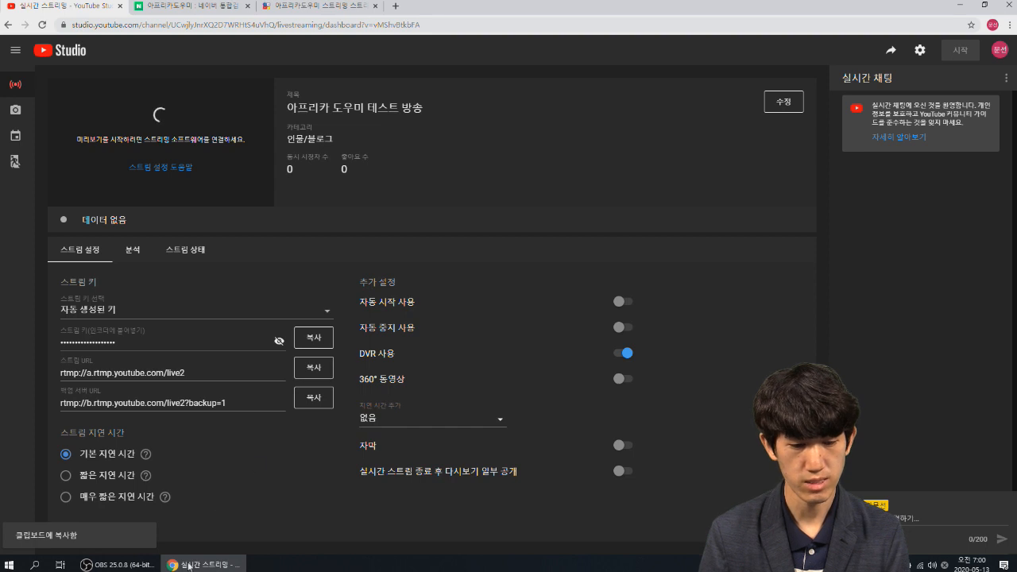
# Step: Switch to OBS, replace the stream key with the copied YouTube stream key, and save the settings
pyautogui.click(118, 564)
pyautogui.moveTo(598, 139); pyautogui.dragTo(278, 137)
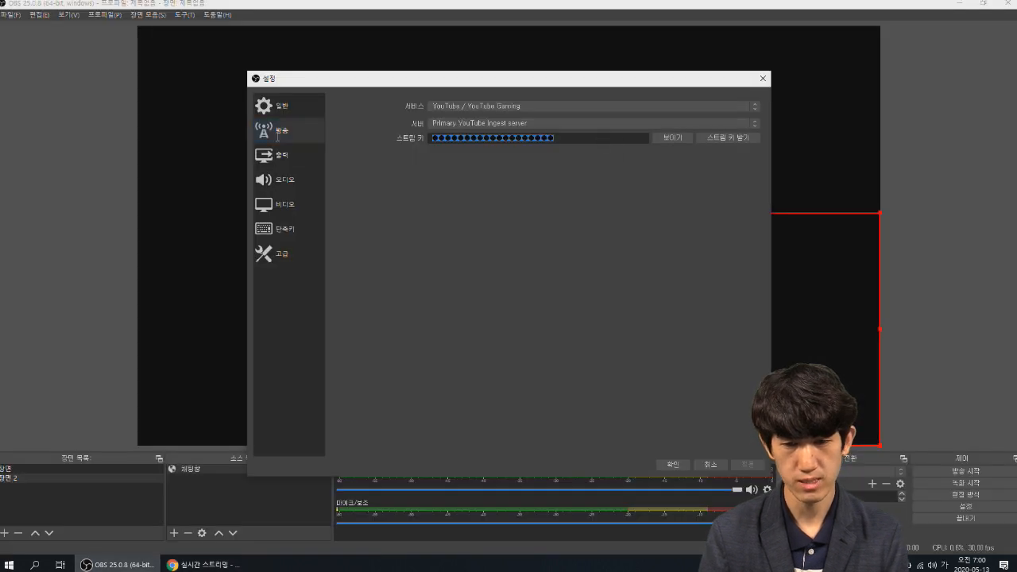
pyautogui.hotkey('ctrl', 'v')
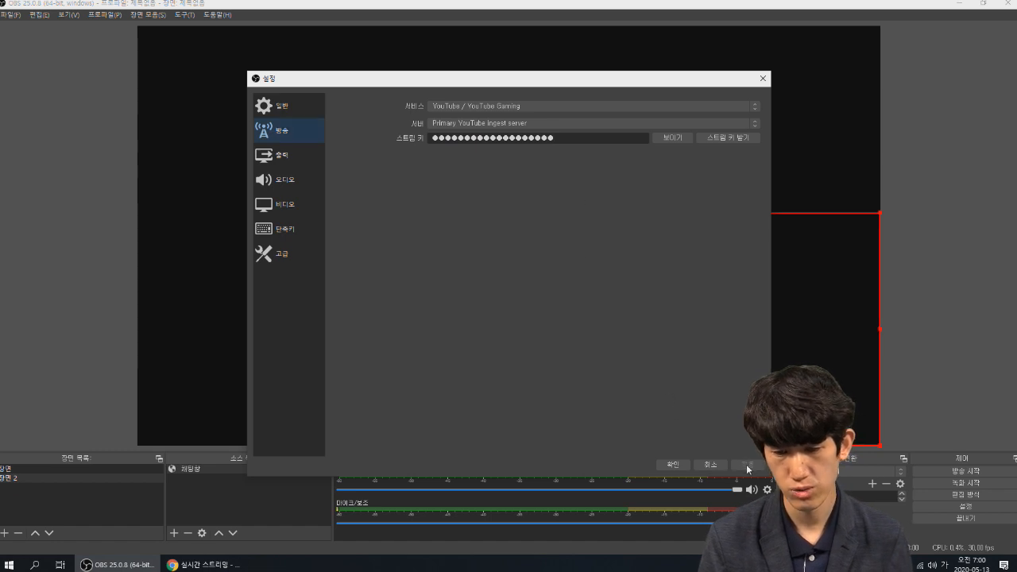
pyautogui.click(681, 466)
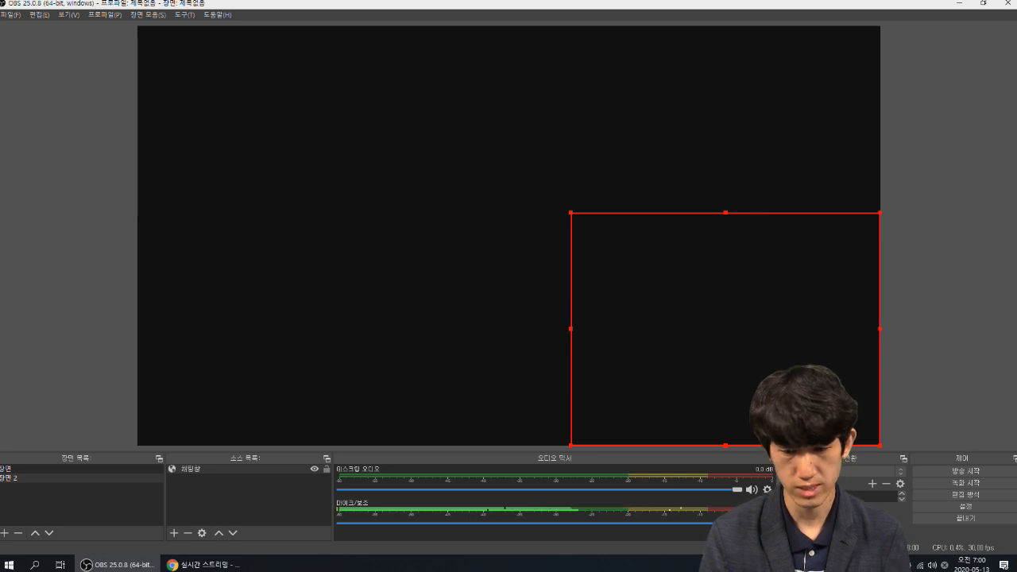
# Step: Start streaming from OBS, switch to YouTube Studio in the browser, and start the live stream there
pyautogui.click(956, 472)
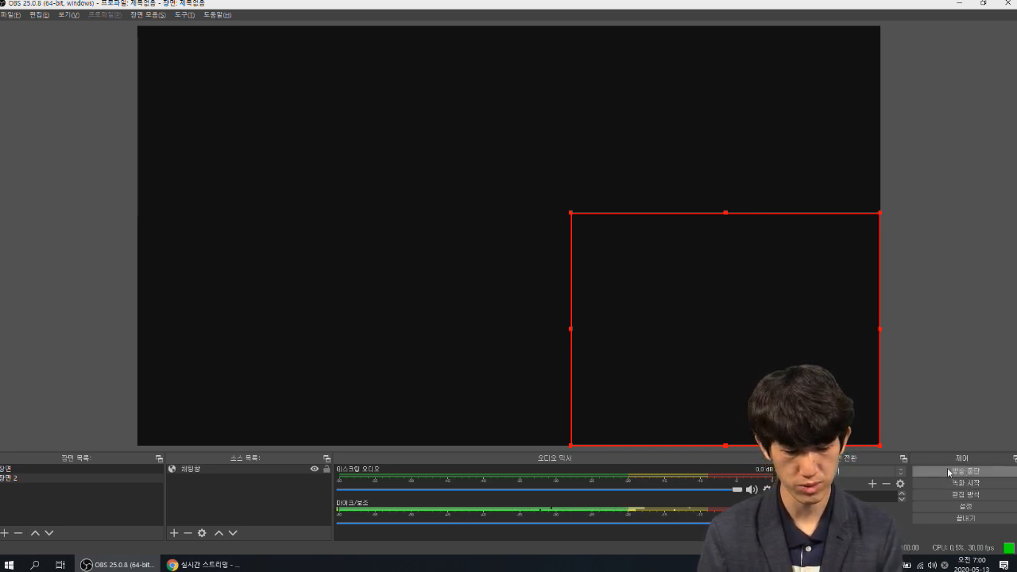
pyautogui.hotkey('alt', 'Tab')
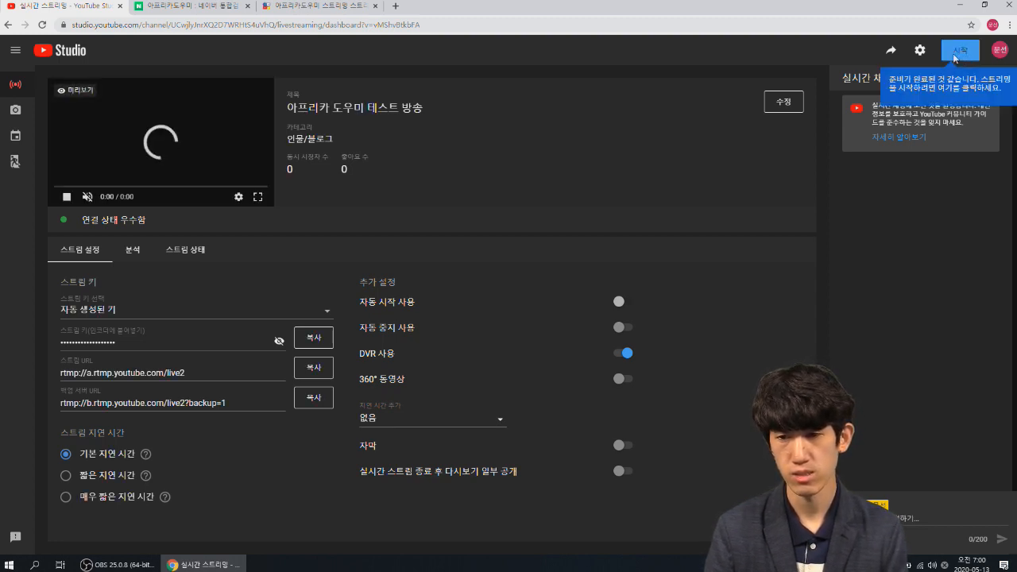
pyautogui.click(961, 53)
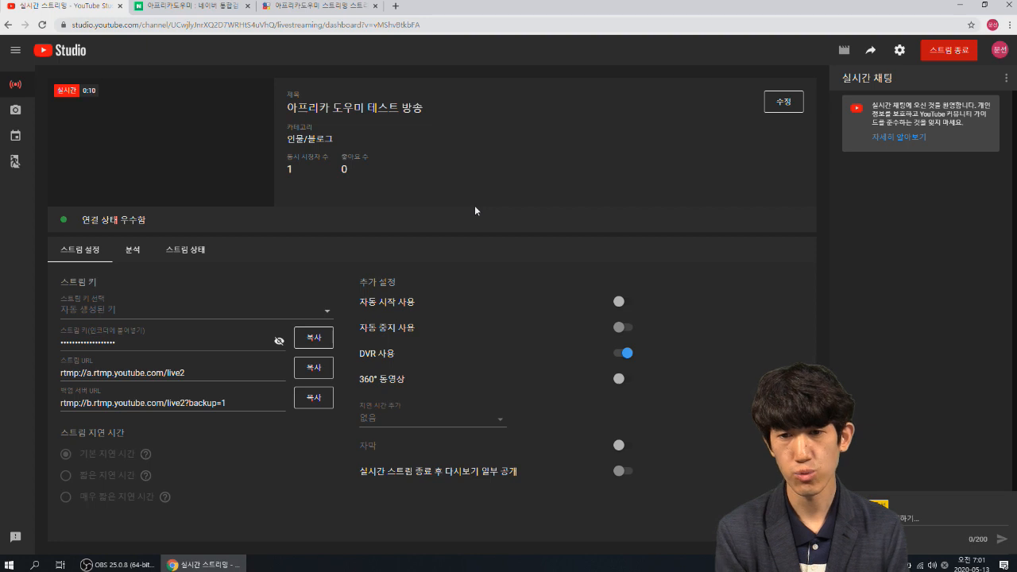
# Step: Review the live stream's editable details, close them without changes, and switch to OBS to check the chat source
pyautogui.click(784, 104)
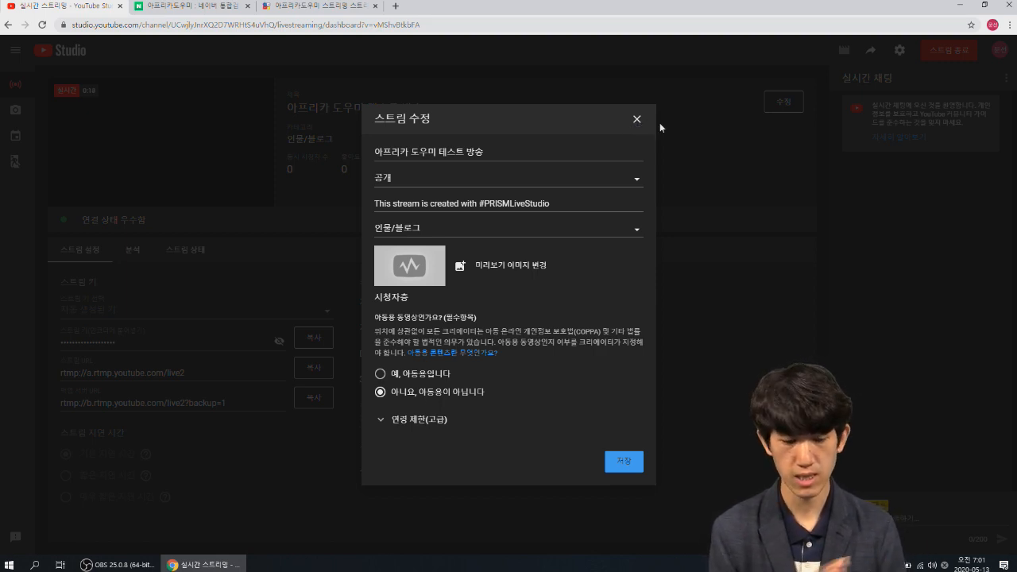
pyautogui.click(637, 120)
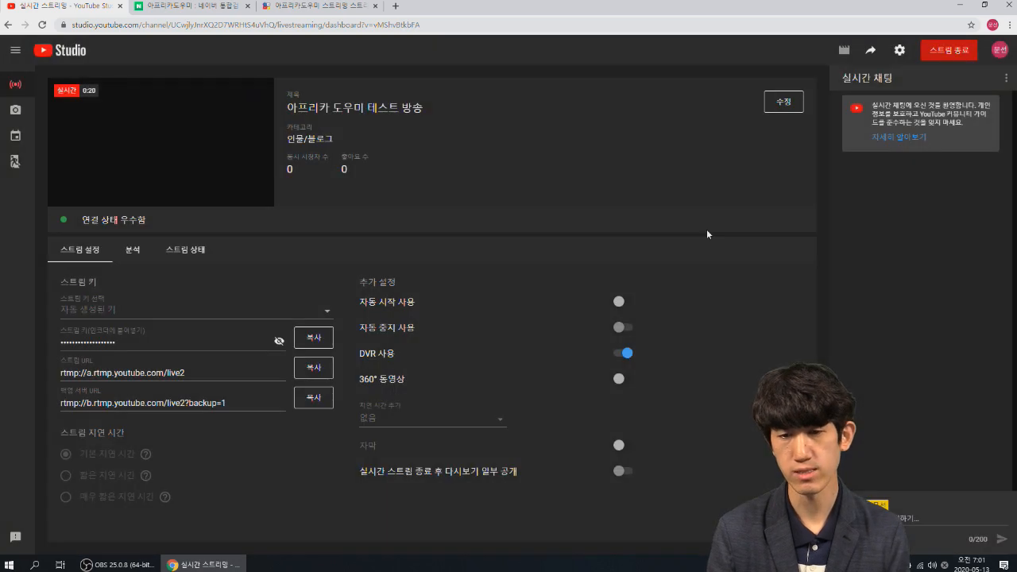
pyautogui.hotkey('alt', 'Tab')
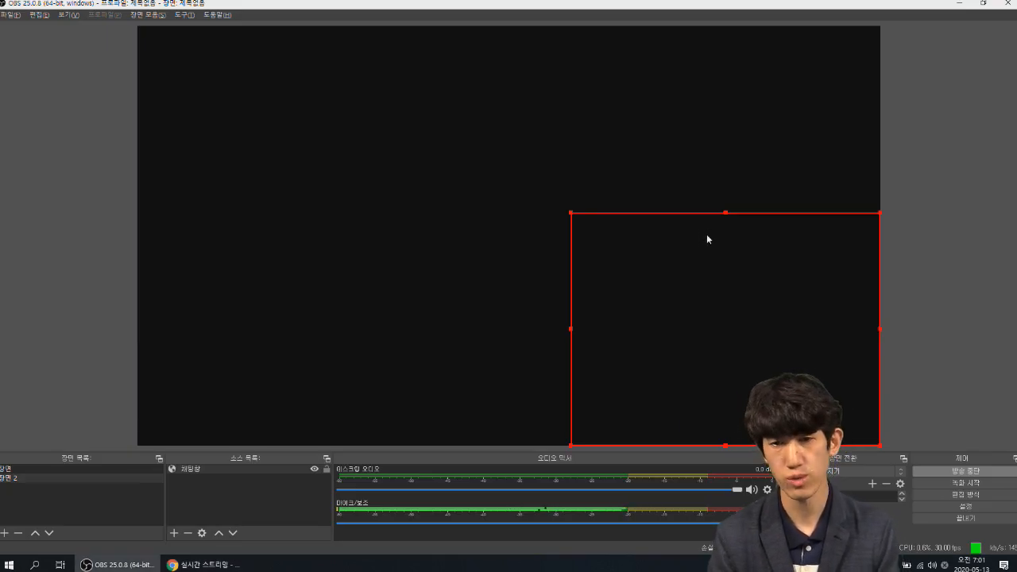
# Step: Switch to YouTube Studio in the browser and send the message 안녕하세요 in the live chat
pyautogui.hotkey('alt', 'Tab')
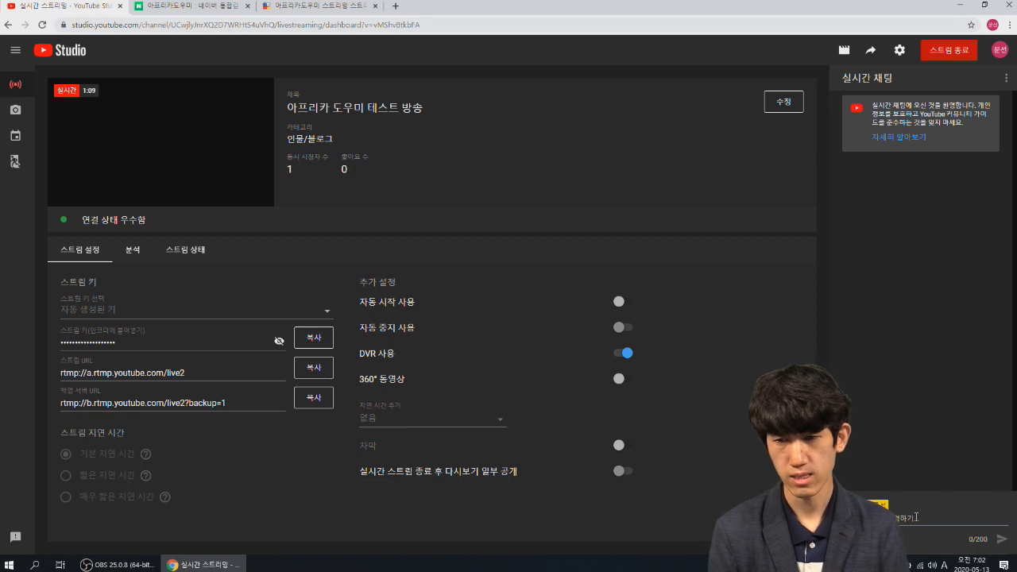
pyautogui.write('c')
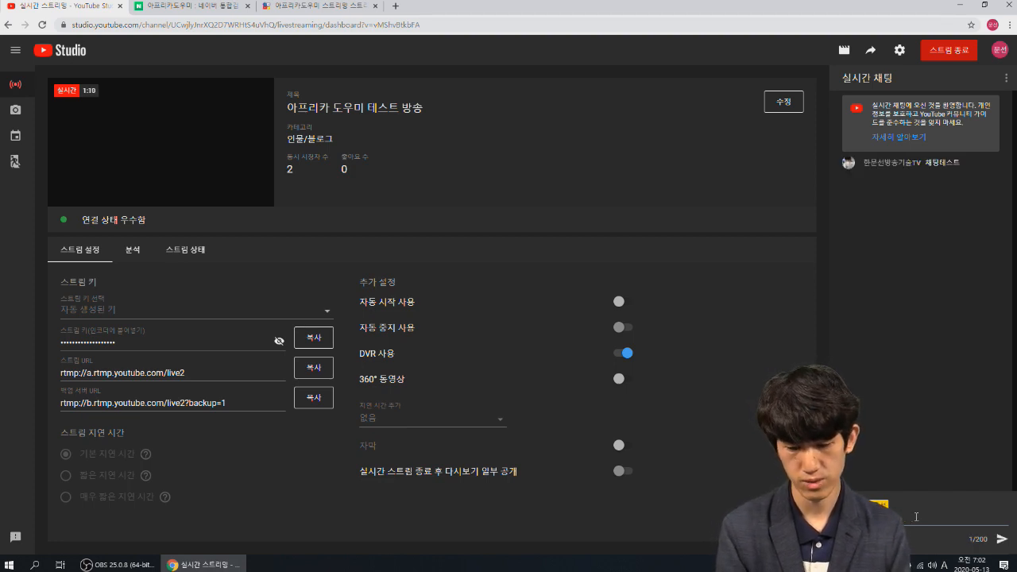
pyautogui.write('at t')
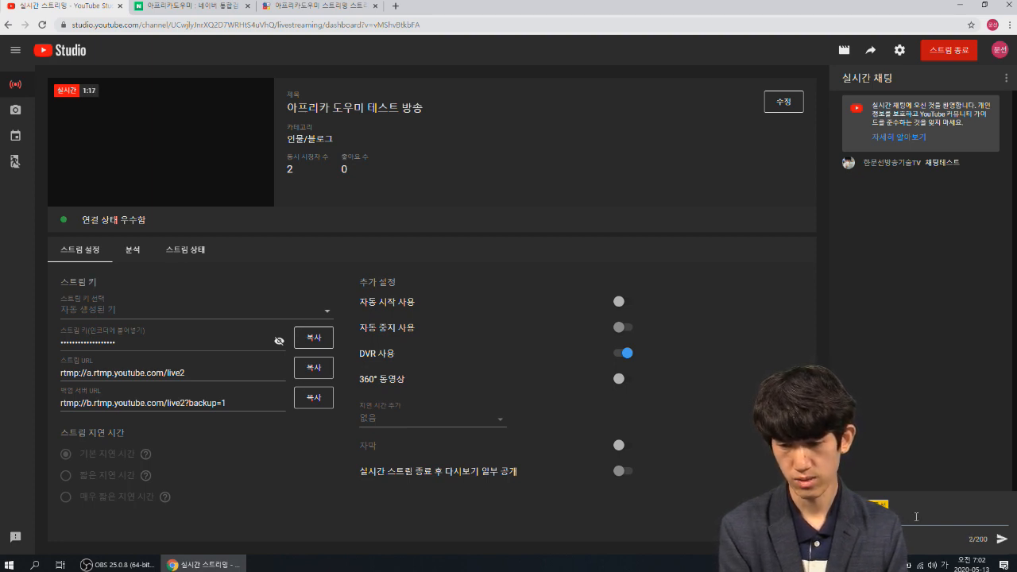
pyautogui.write('테스트')
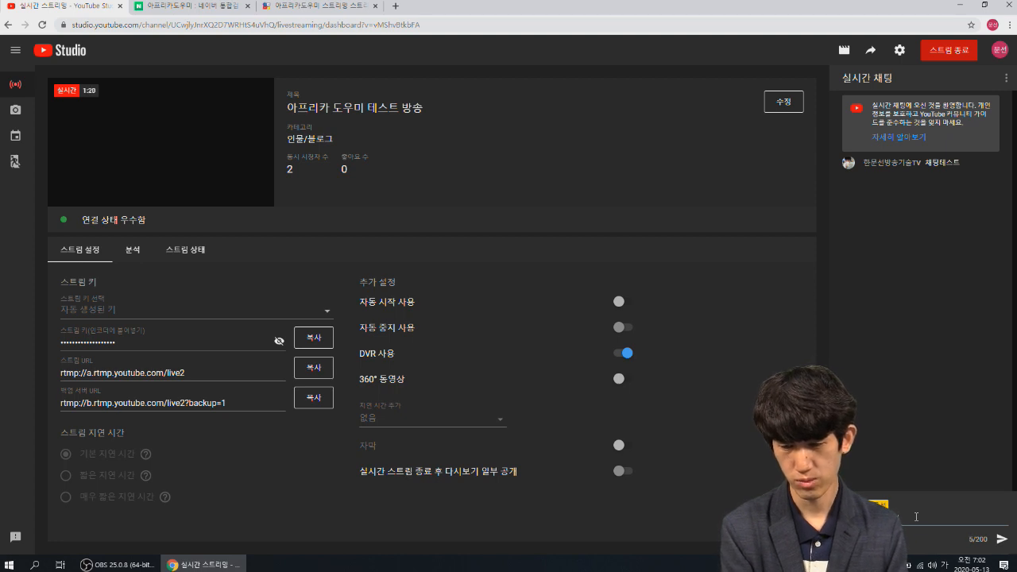
pyautogui.press('Return')
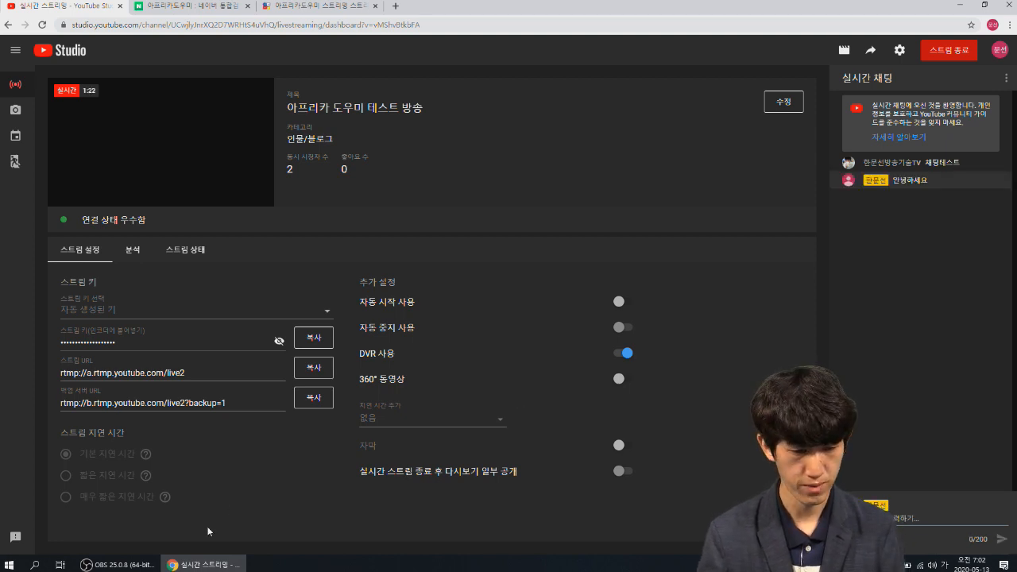
# Step: Switch to OBS, enlarge the chat source, and move it up so its messages sit nearer the canvas centre
pyautogui.click(119, 564)
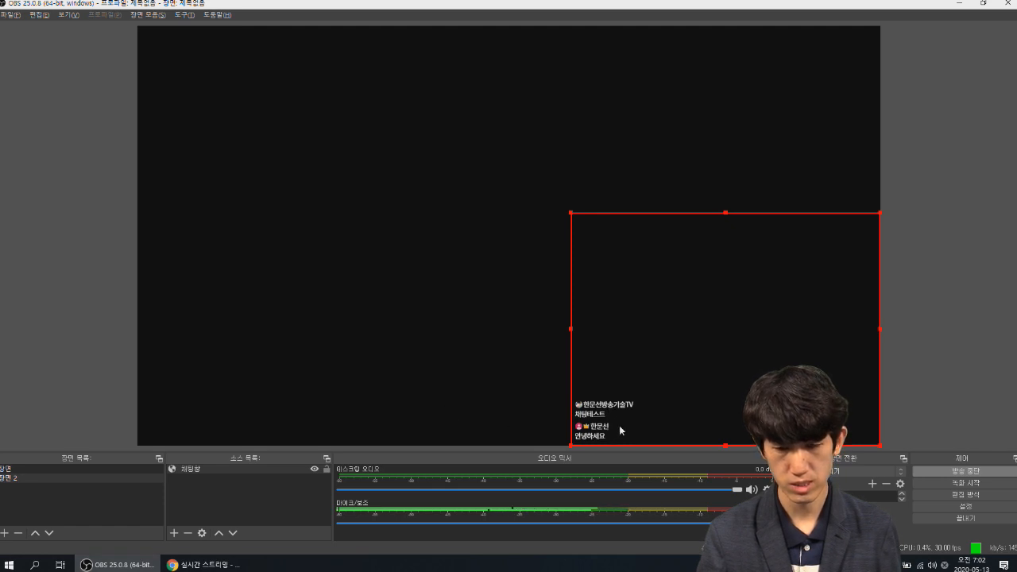
pyautogui.moveTo(571, 213); pyautogui.dragTo(347, 43)
pyautogui.moveTo(429, 378); pyautogui.dragTo(470, 277)
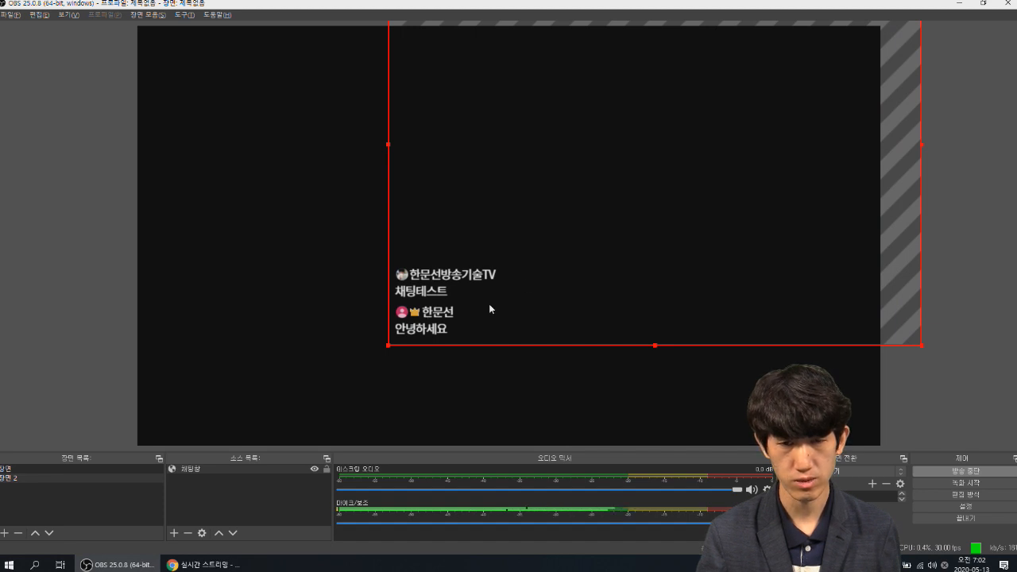
# Step: Send the live chat message 채팅 테스트 중입니다. 줄바꿈도 확인해볼게요 from YouTube Studio and check it in the OBS chat source
pyautogui.hotkey('alt', 'Tab')
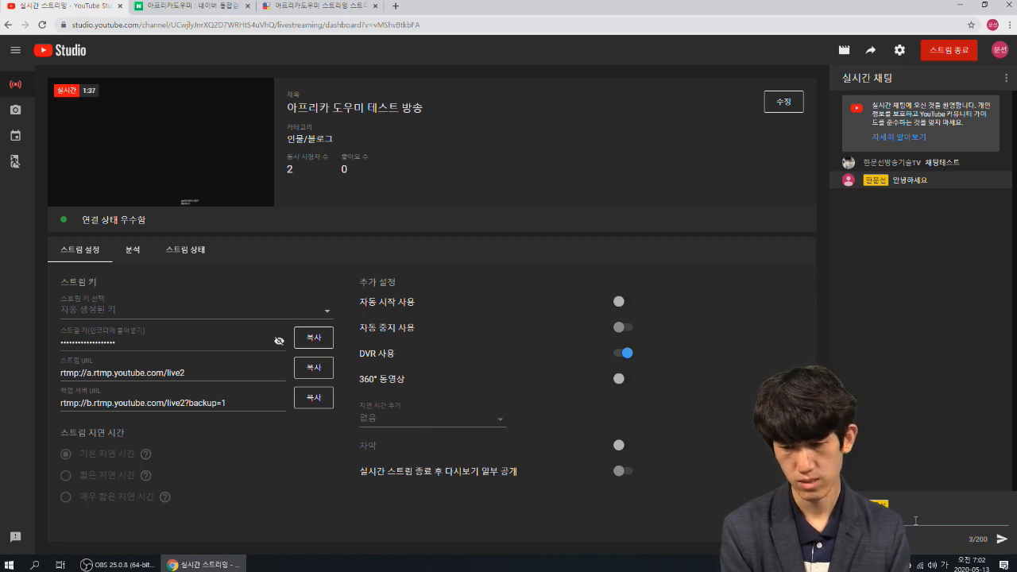
pyautogui.press('BackSpace')
pyautogui.press('BackSpace')
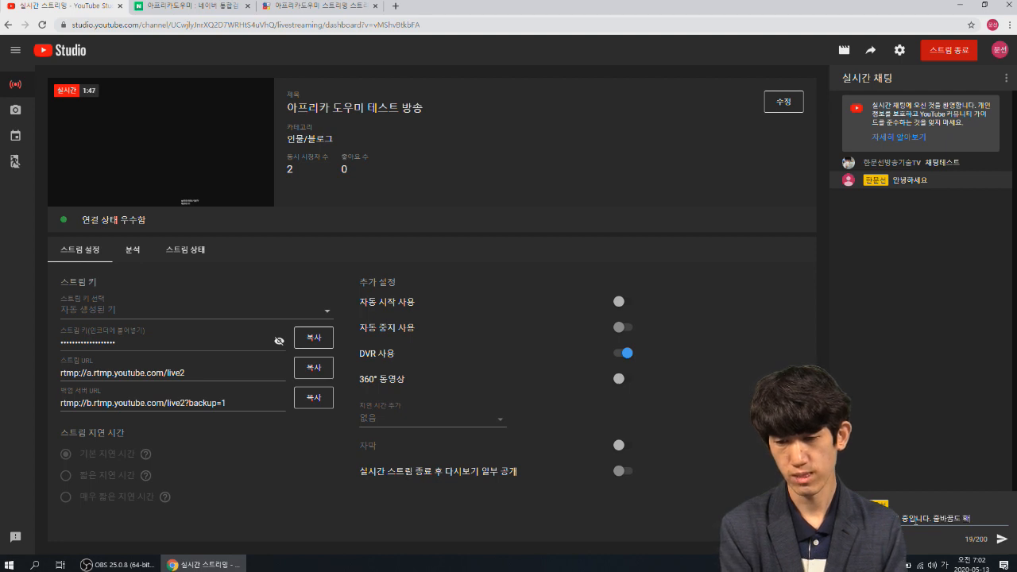
pyautogui.write('게요')
pyautogui.press('Return')
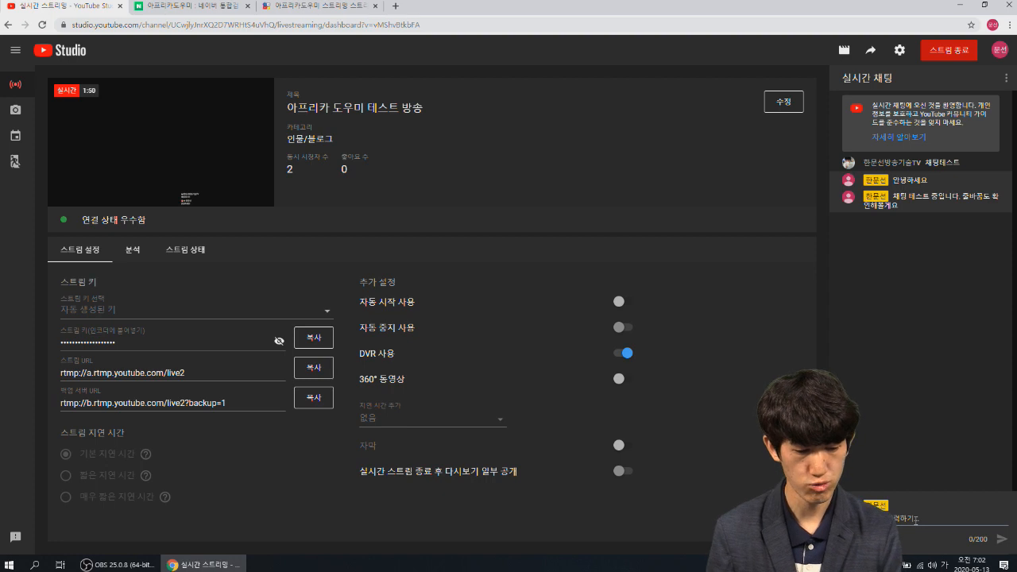
pyautogui.hotkey('alt', 'Tab')
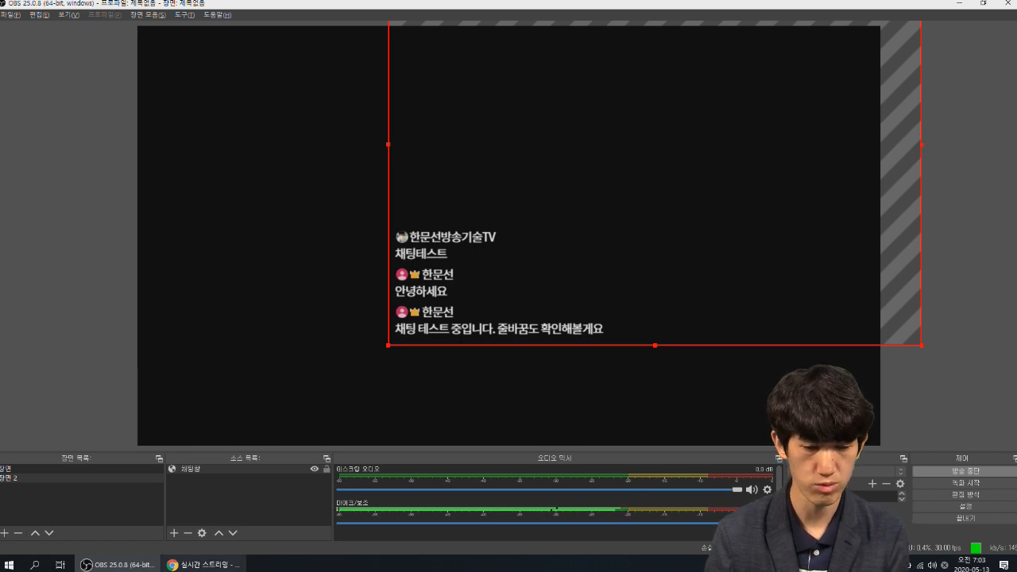
# Step: Review the 방송 상세 options of the chat window on the 아프리카도우미 page, and return to OBS to compare the chat display
pyautogui.click(202, 565)
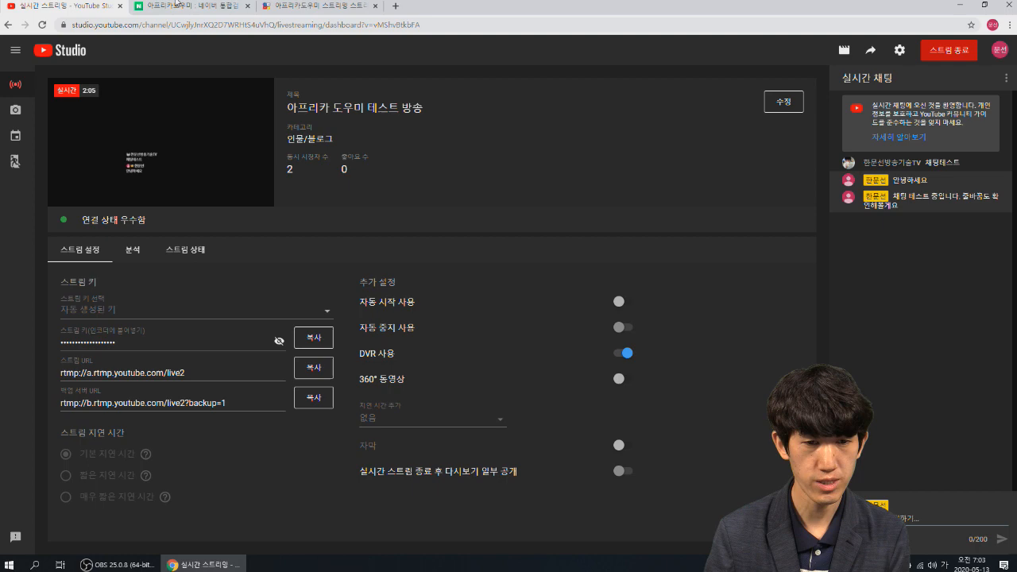
pyautogui.click(306, 6)
pyautogui.scroll(-2, 731, 354)
pyautogui.scroll(-5, 732, 354)
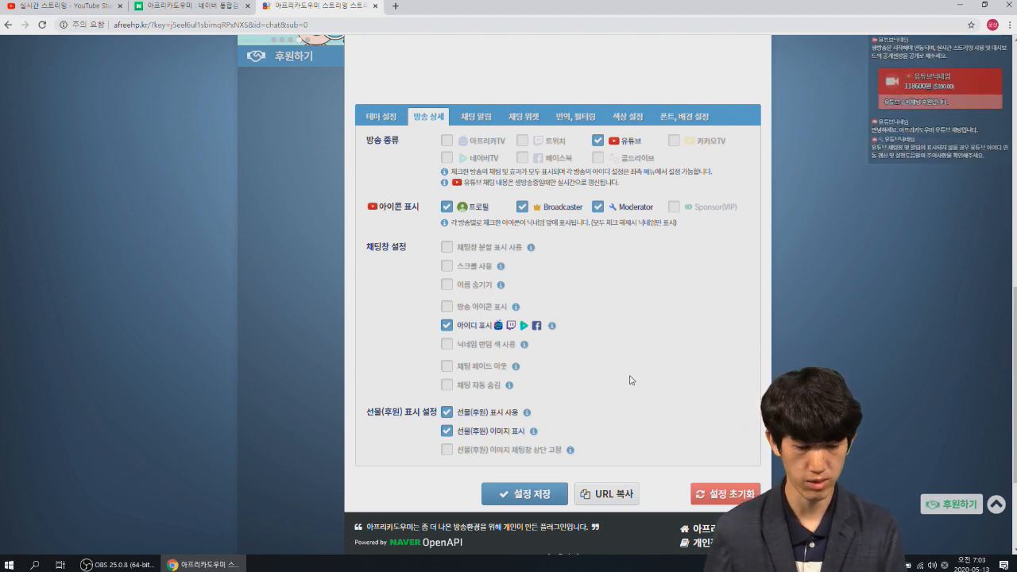
pyautogui.hotkey('alt', 'Tab')
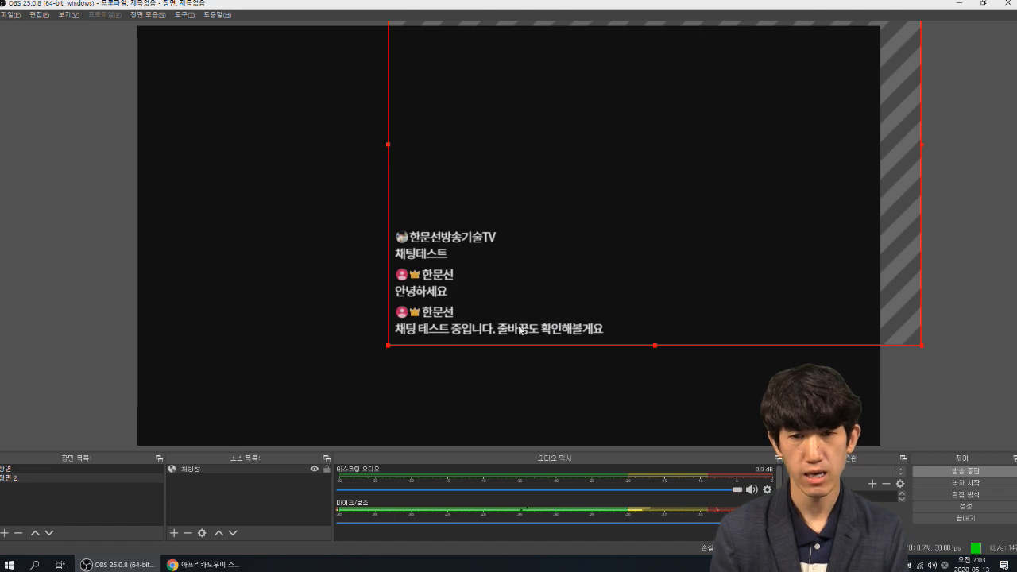